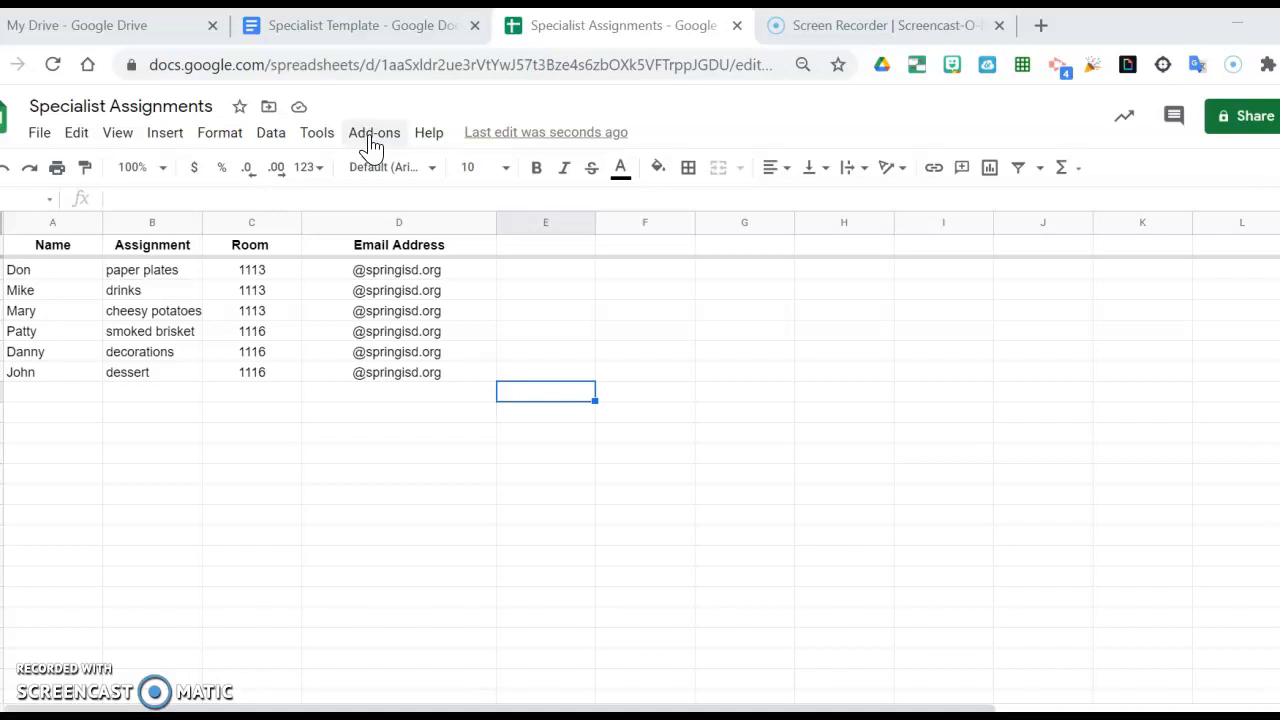
click(372, 143)
click(392, 207)
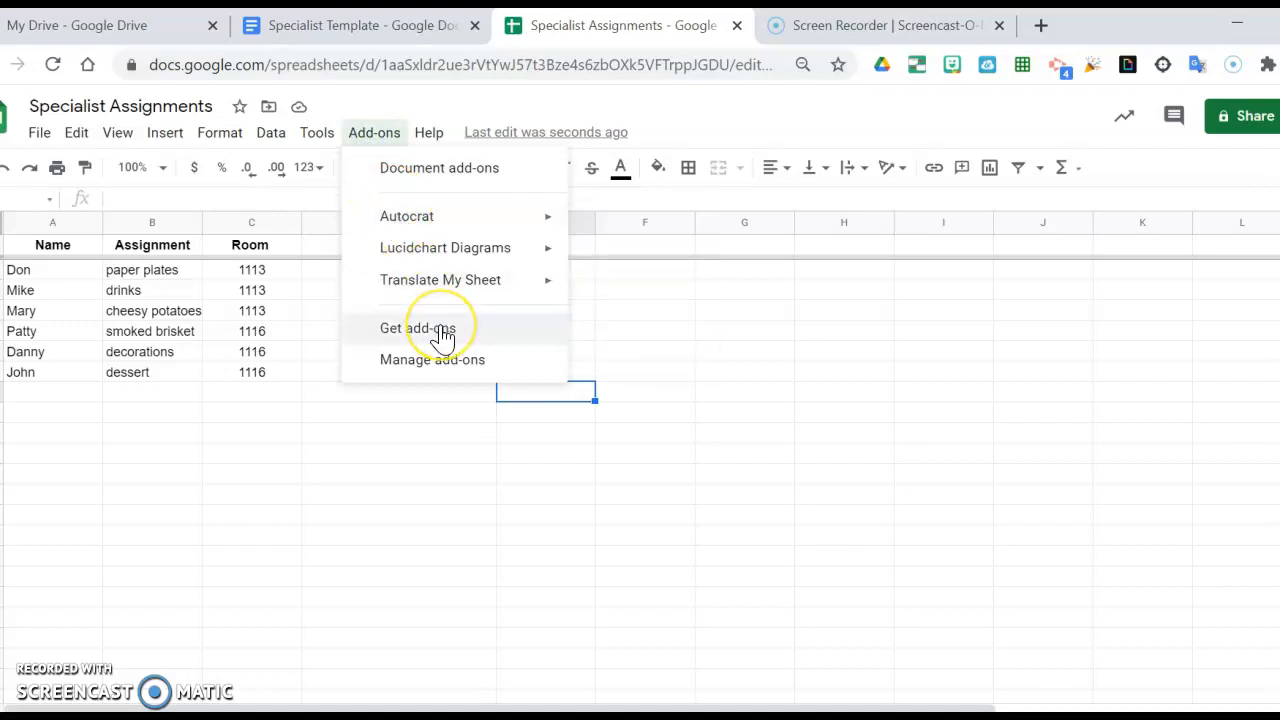
mouse_move(425, 232)
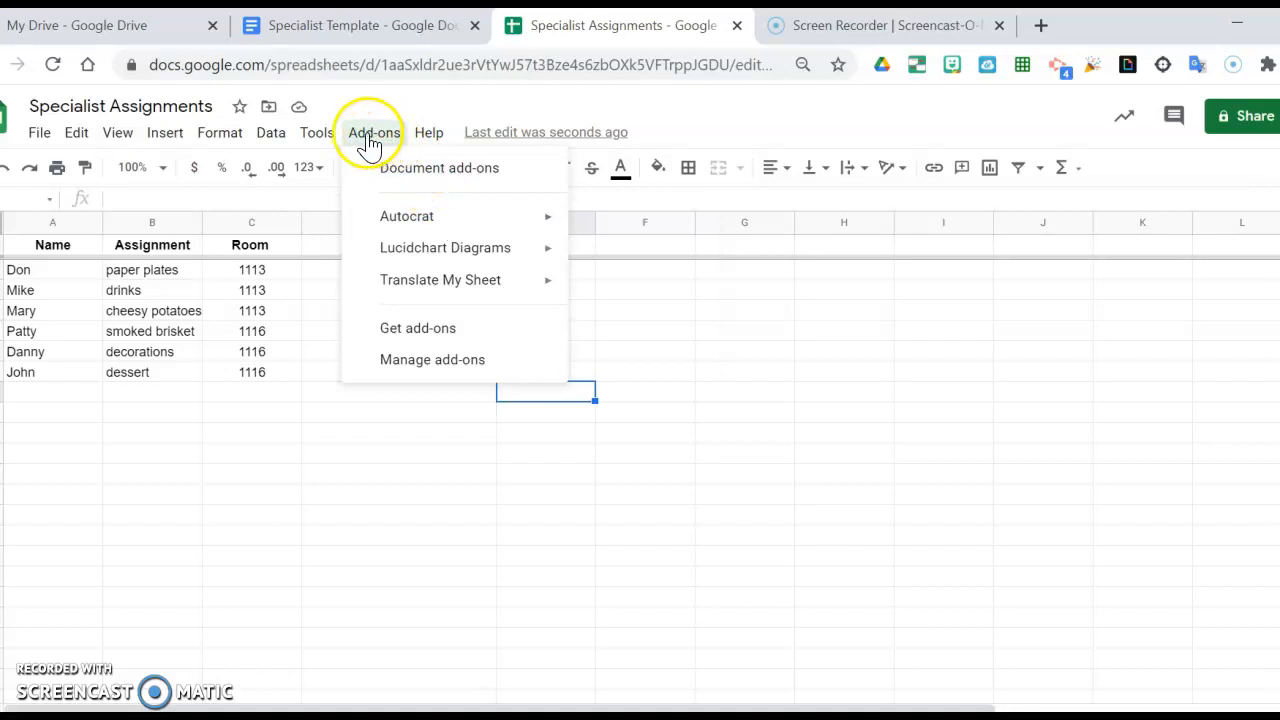
click(630, 300)
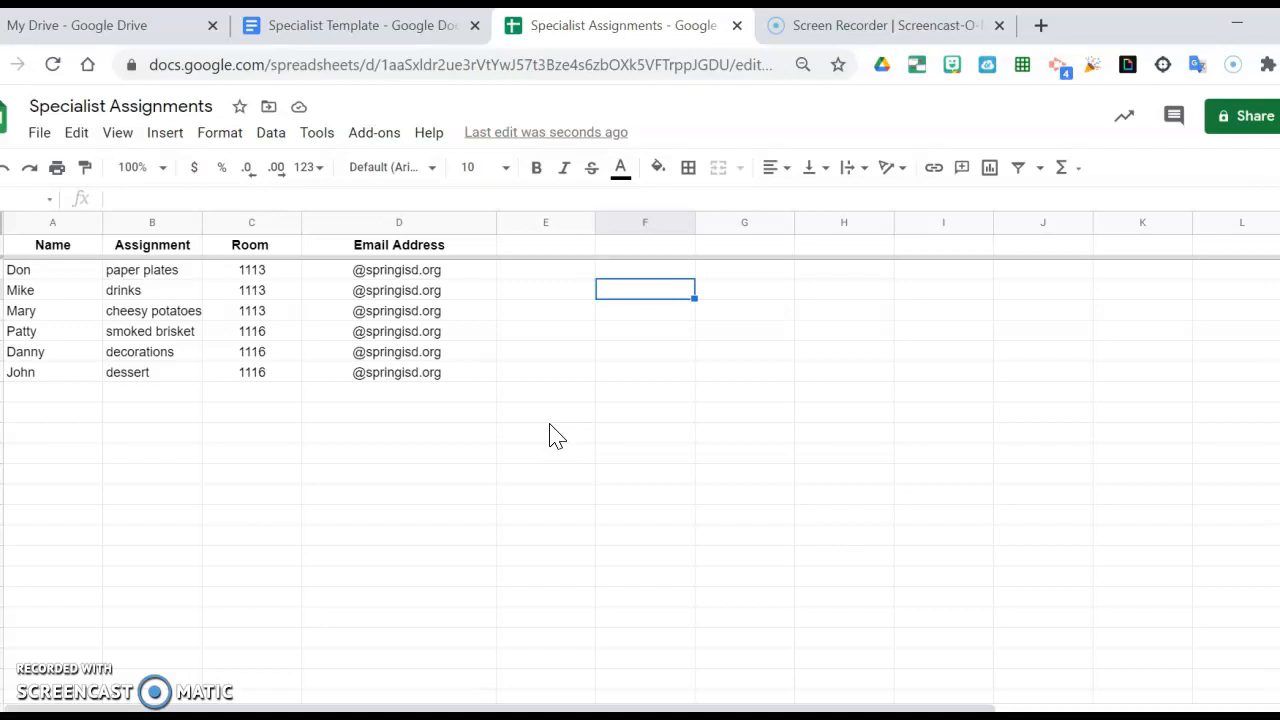
Widen column B slightly and rename its header from Assignment to Dish.
drag(202, 221, 214, 222)
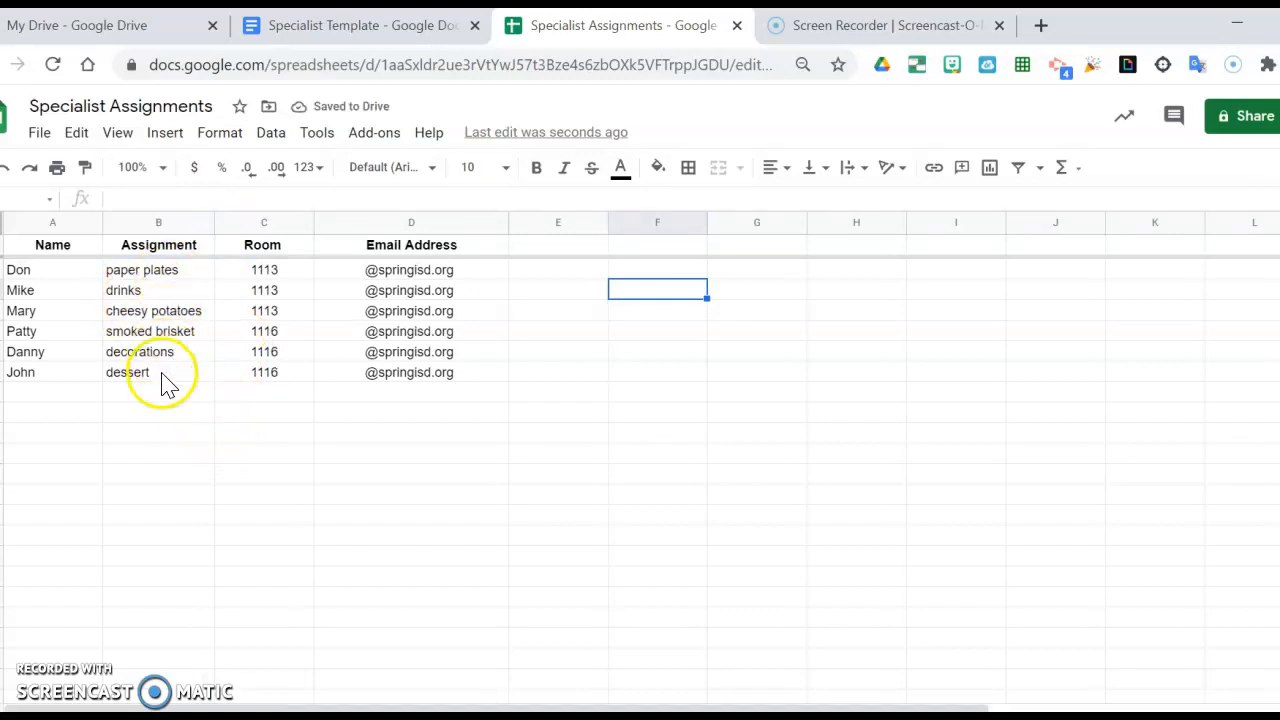
click(156, 242)
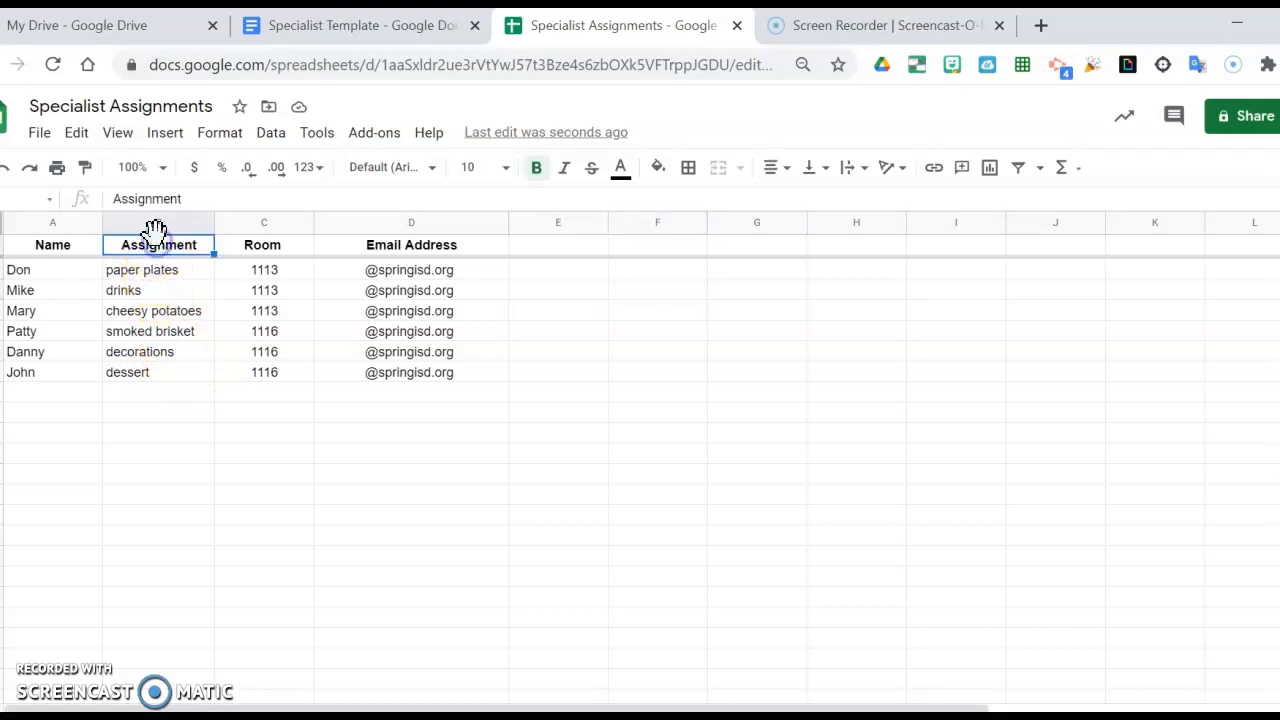
text(Dish)
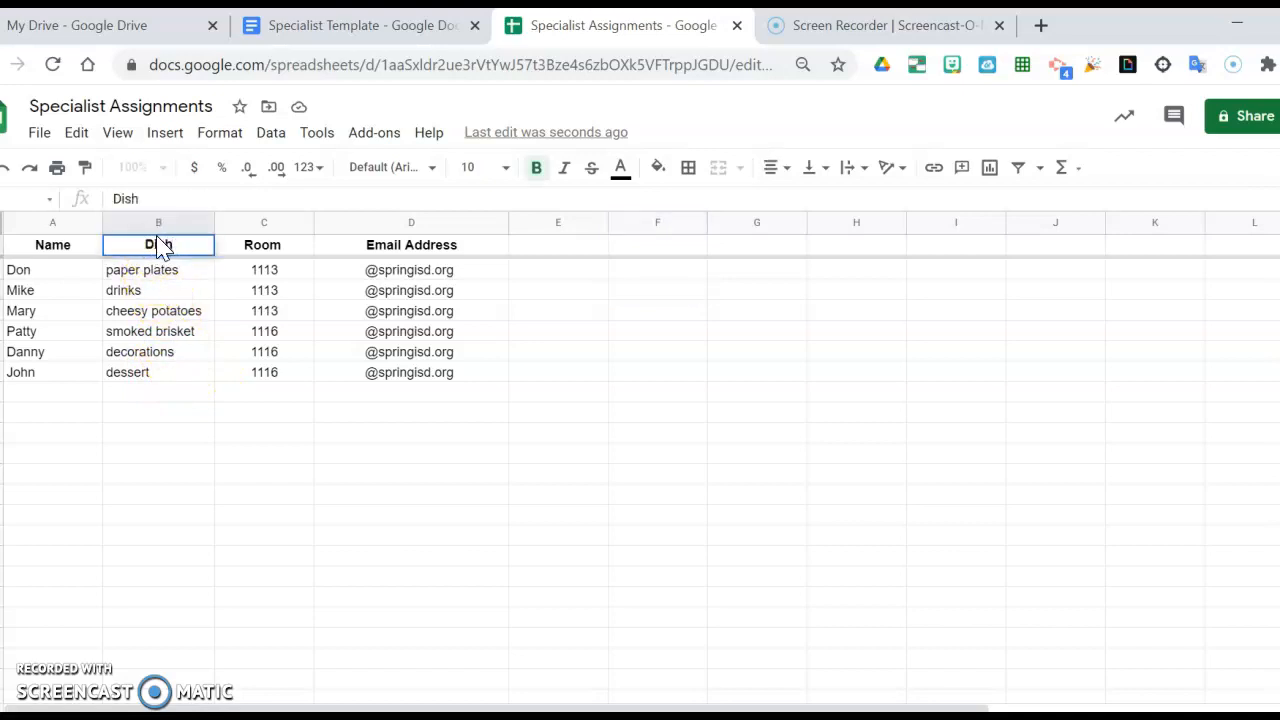
click(531, 372)
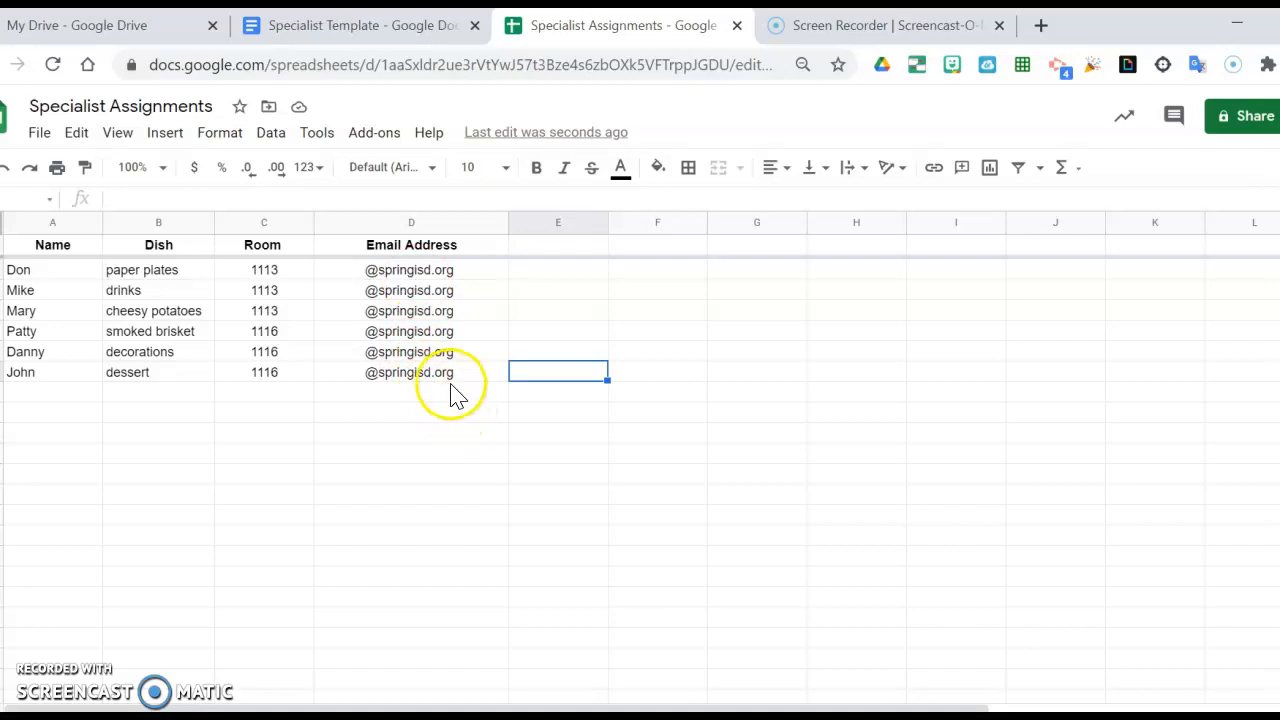
In the Specialist Template document, search GIPHY for "food transparent".
click(386, 30)
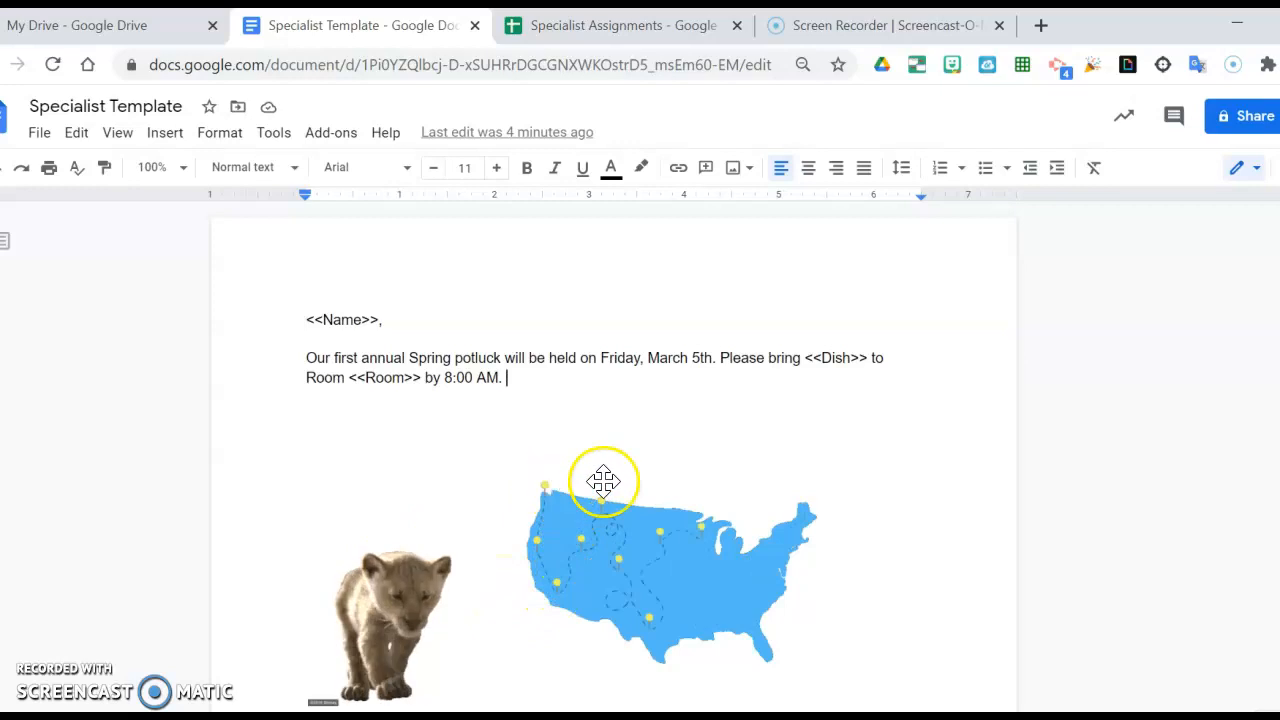
click(1130, 68)
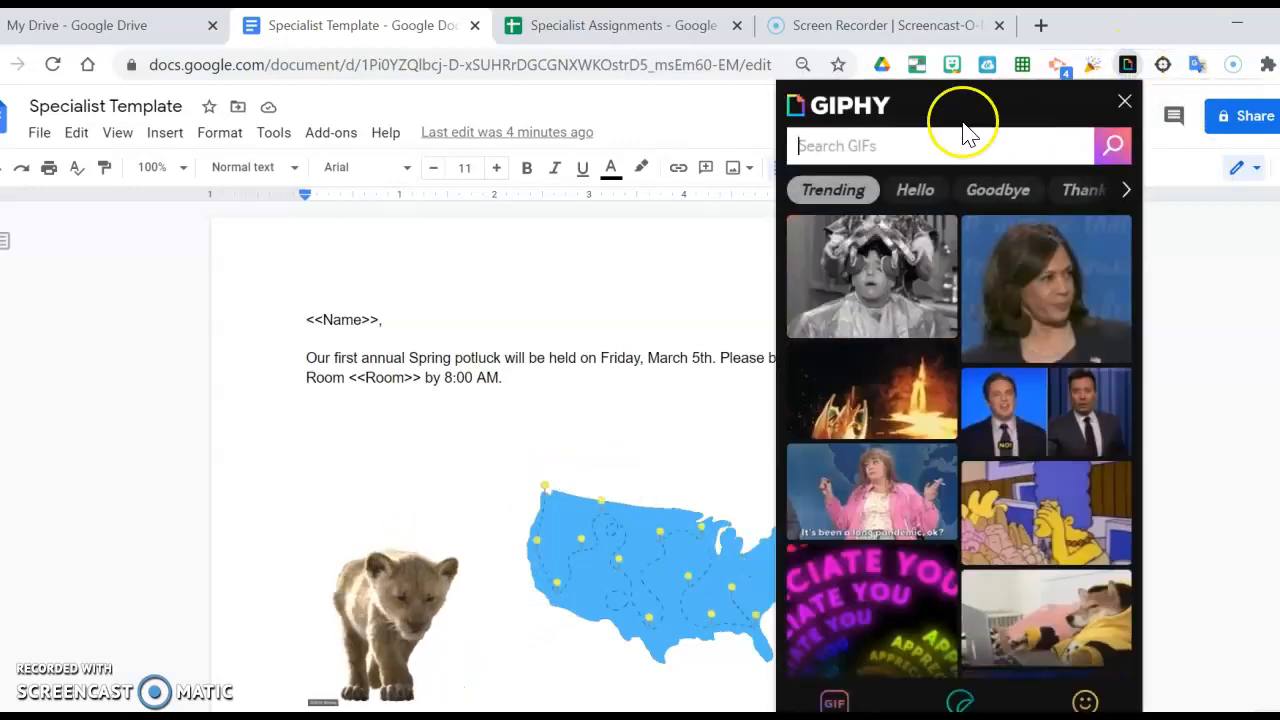
text(f)
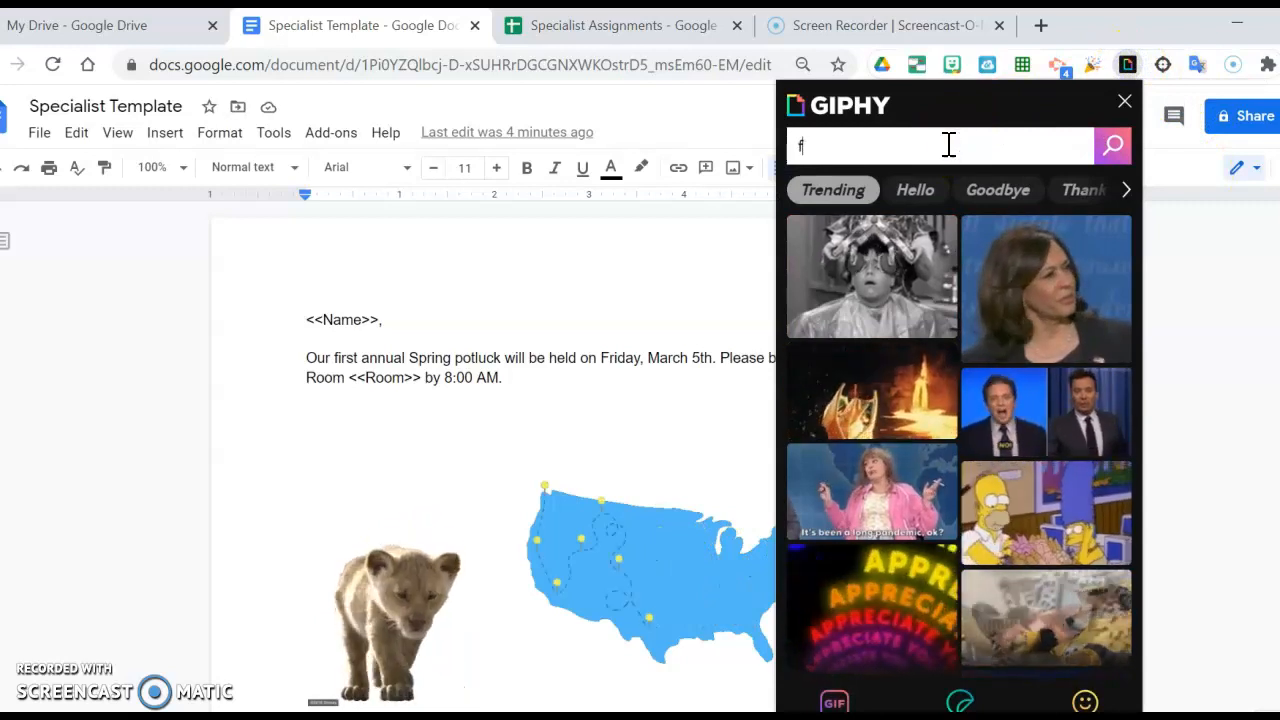
text(ood transparent)
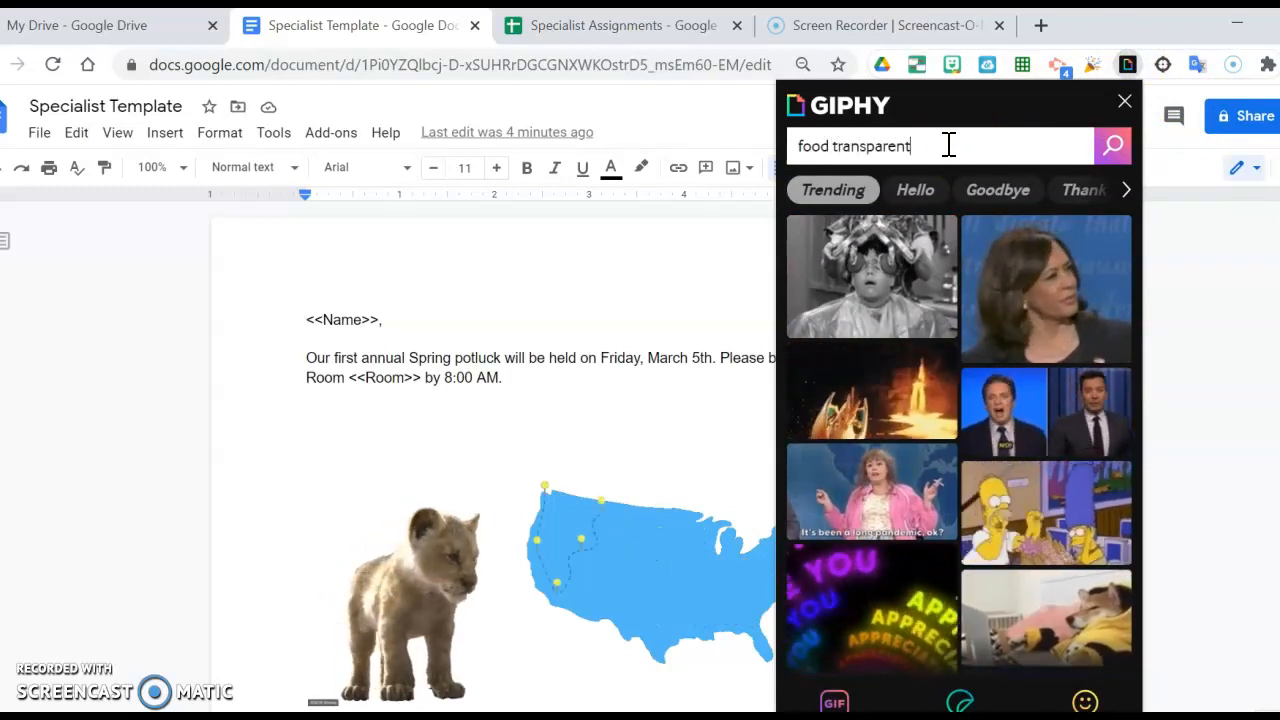
key(Return)
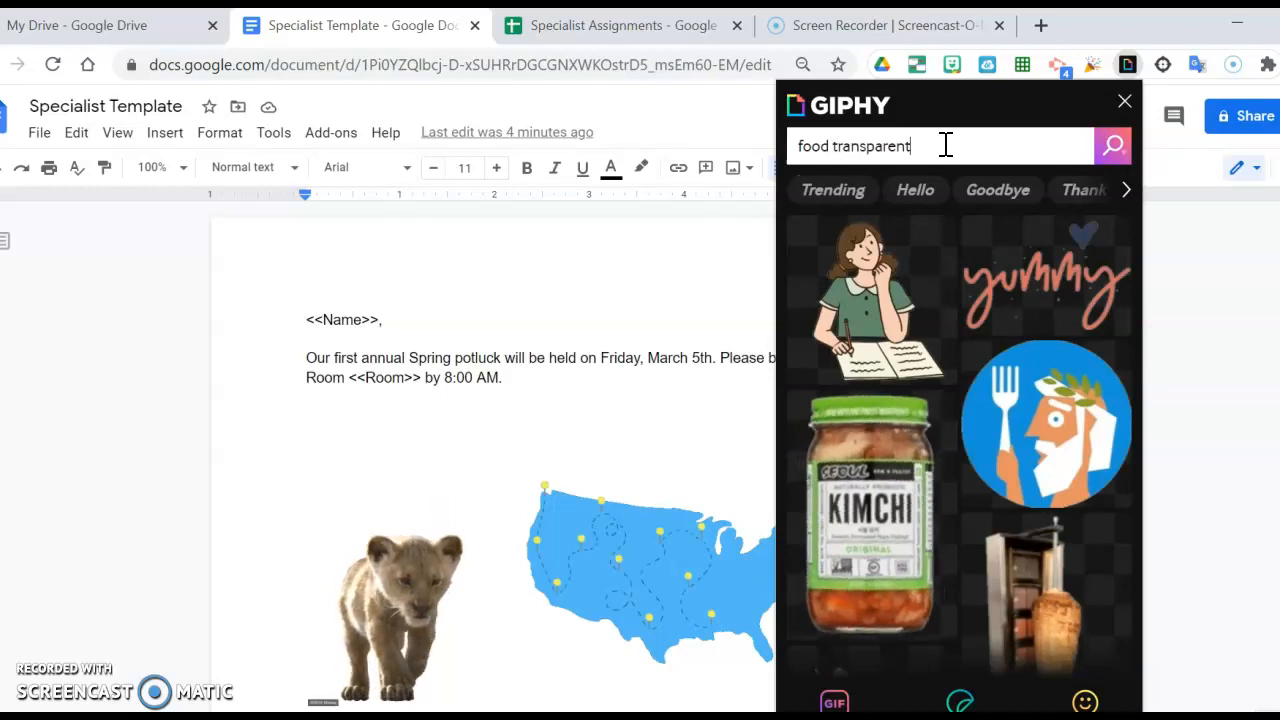
click(954, 140)
Insert the GIF of the chef cooking with a pot beside the lion cub image.
scroll(996, 360, down, 5)
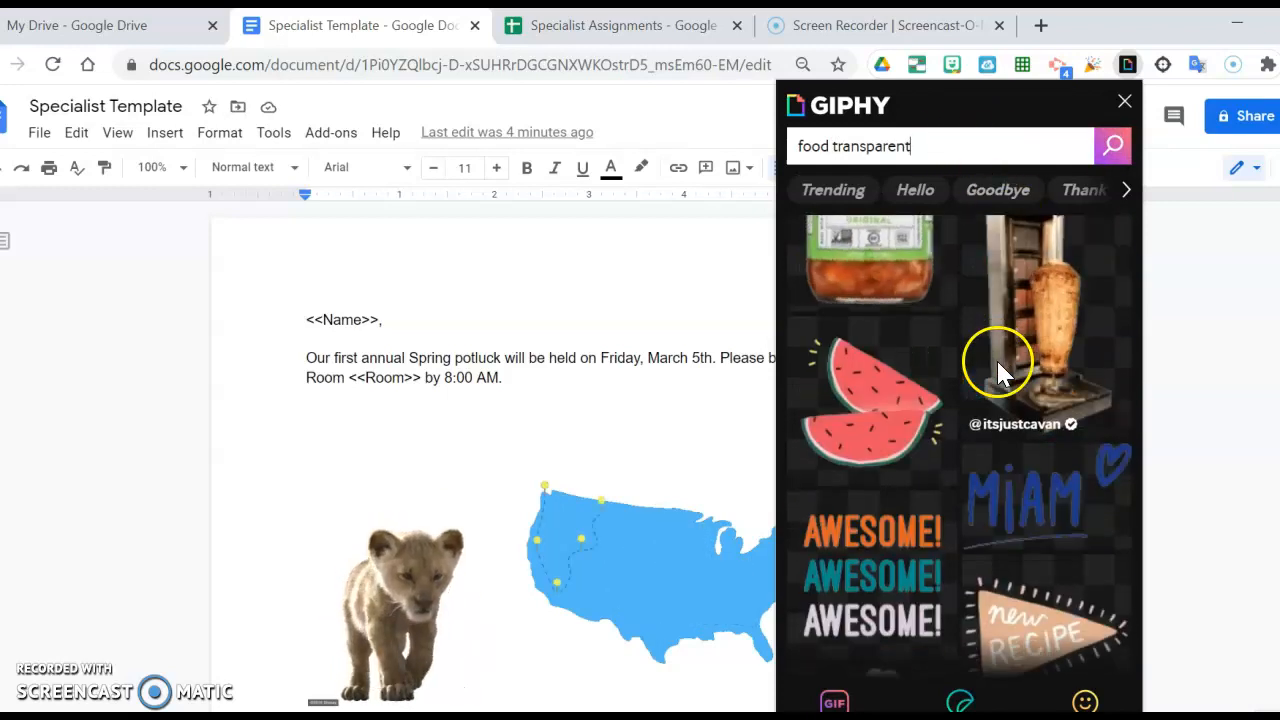
scroll(974, 343, up, 5)
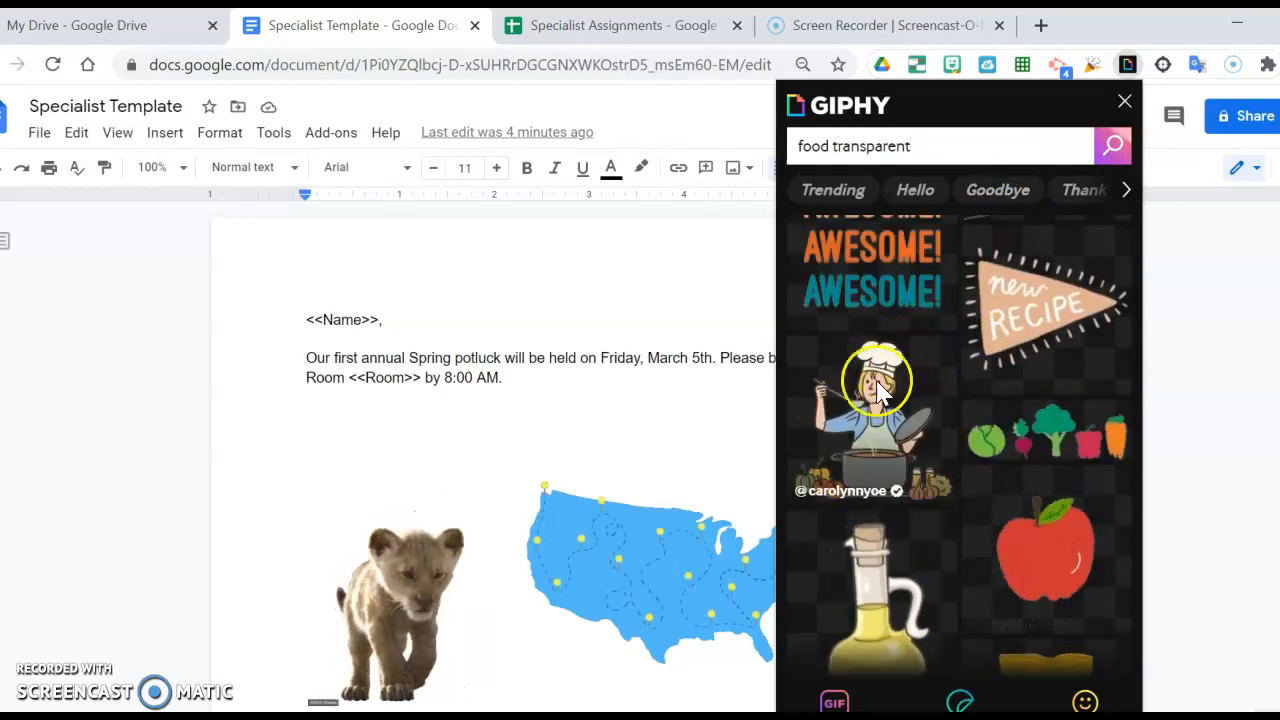
click(599, 438)
Delete the blue US map image and the GIPHY credit line below the lion cub.
scroll(601, 443, down, 3)
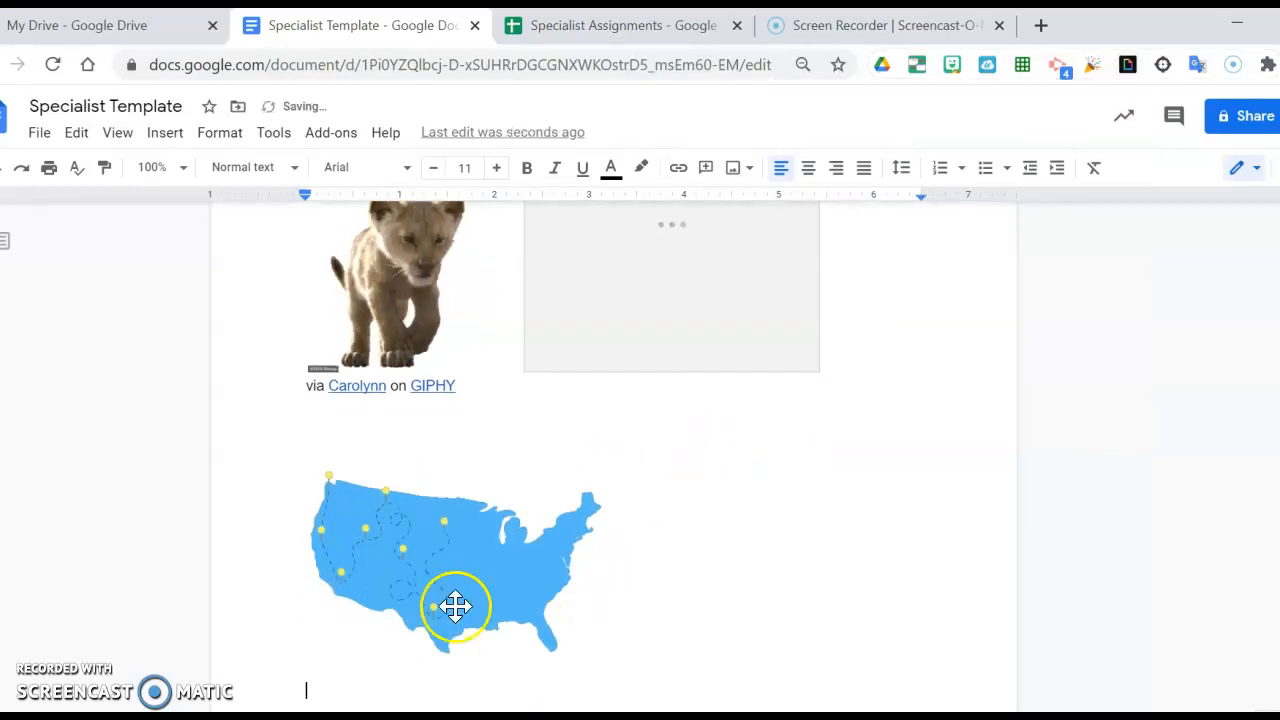
click(457, 625)
key(Delete)
drag(497, 389, 287, 385)
key(Delete)
scroll(503, 431, up, 3)
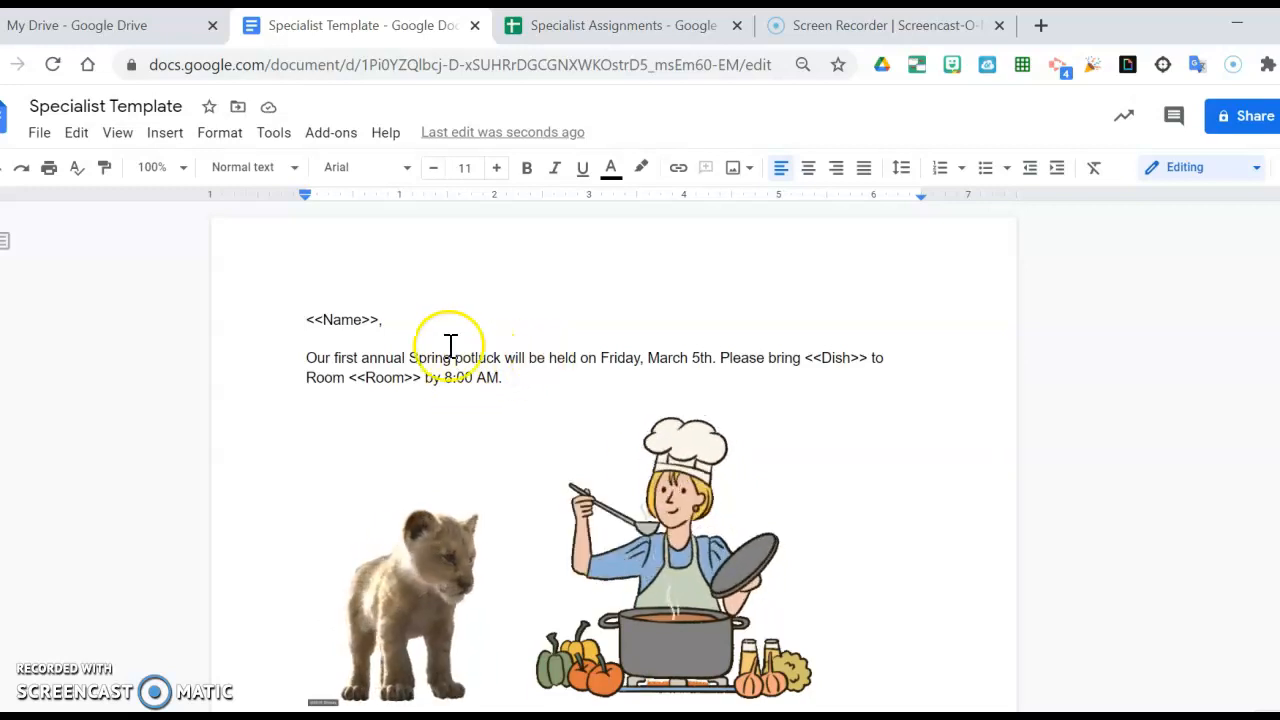
In the Specialist Assignments spreadsheet, launch Autocrat and start a new merge job with a template chosen from Drive.
click(563, 24)
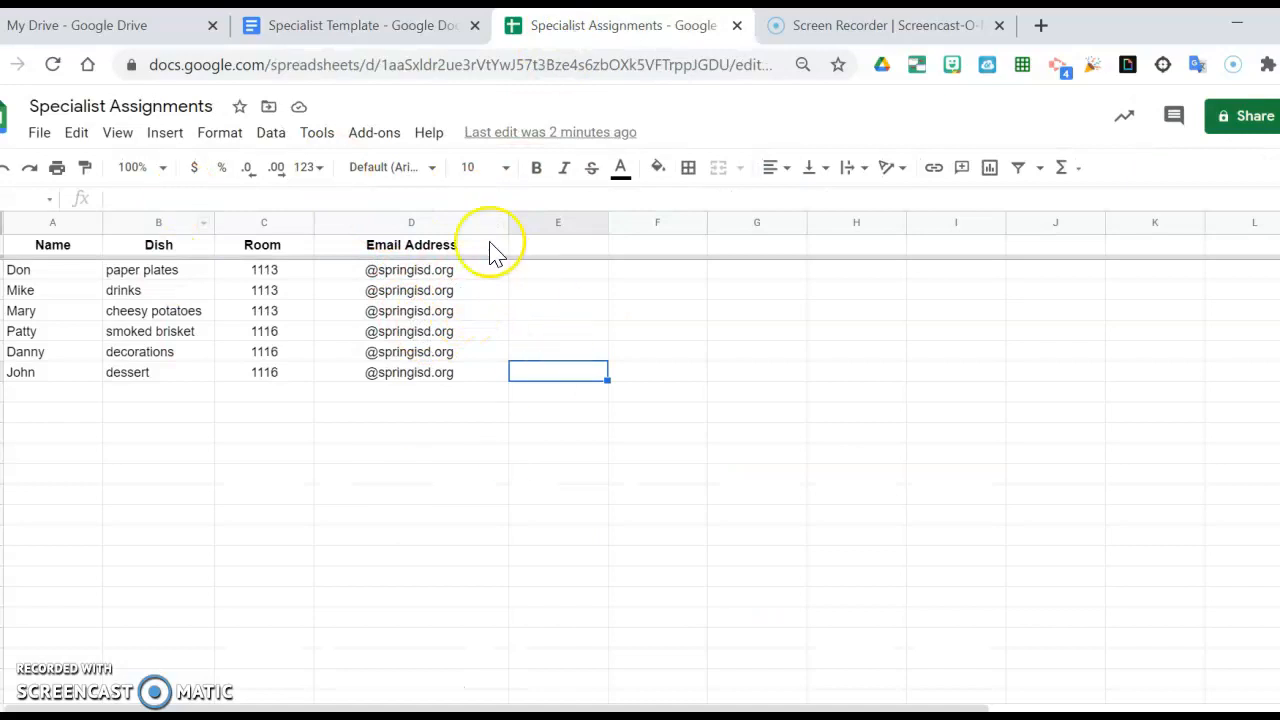
click(392, 140)
mouse_move(449, 216)
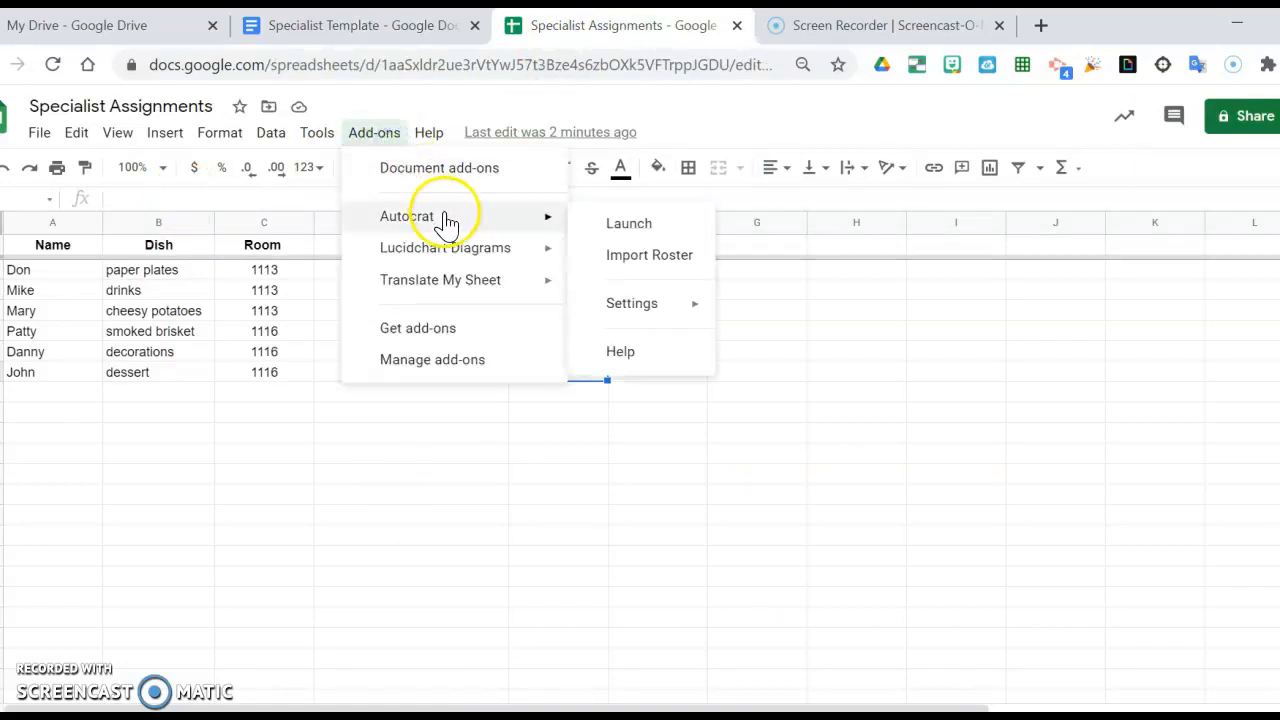
click(643, 222)
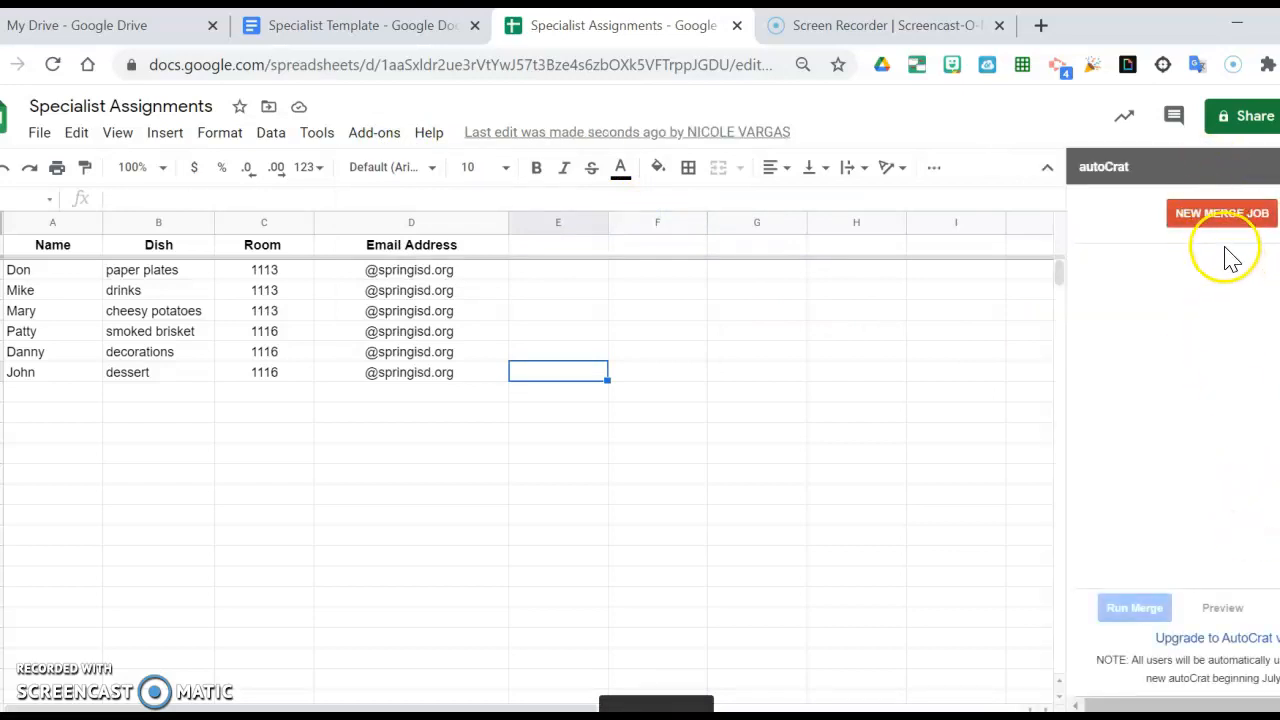
click(1226, 219)
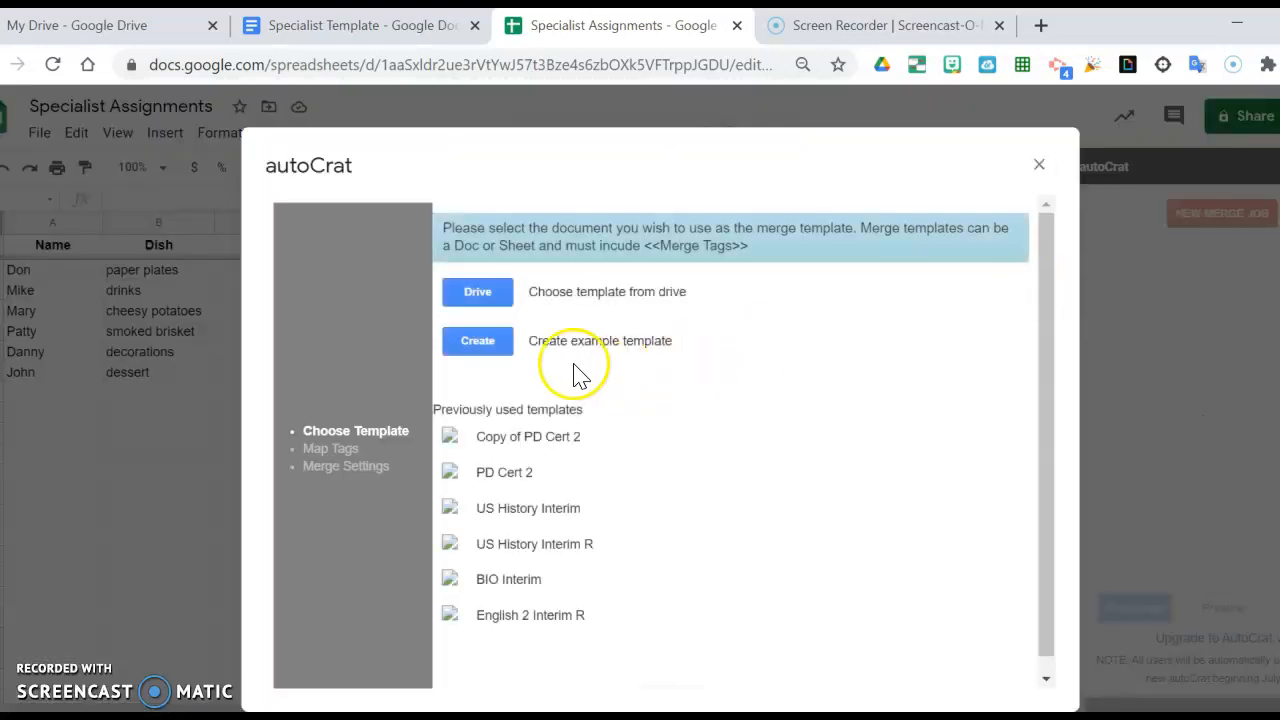
click(494, 302)
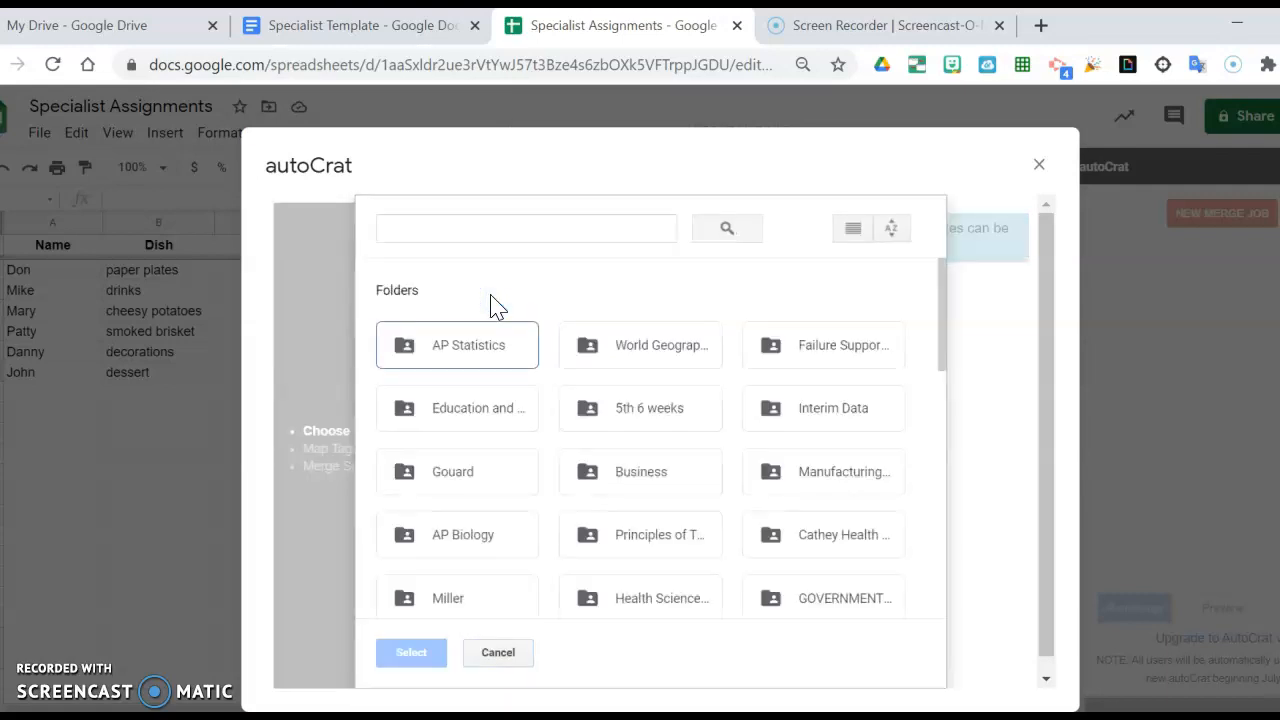
Search Drive for "specialist assignments" and look through the results for the template.
click(496, 245)
click(511, 221)
text(specialist)
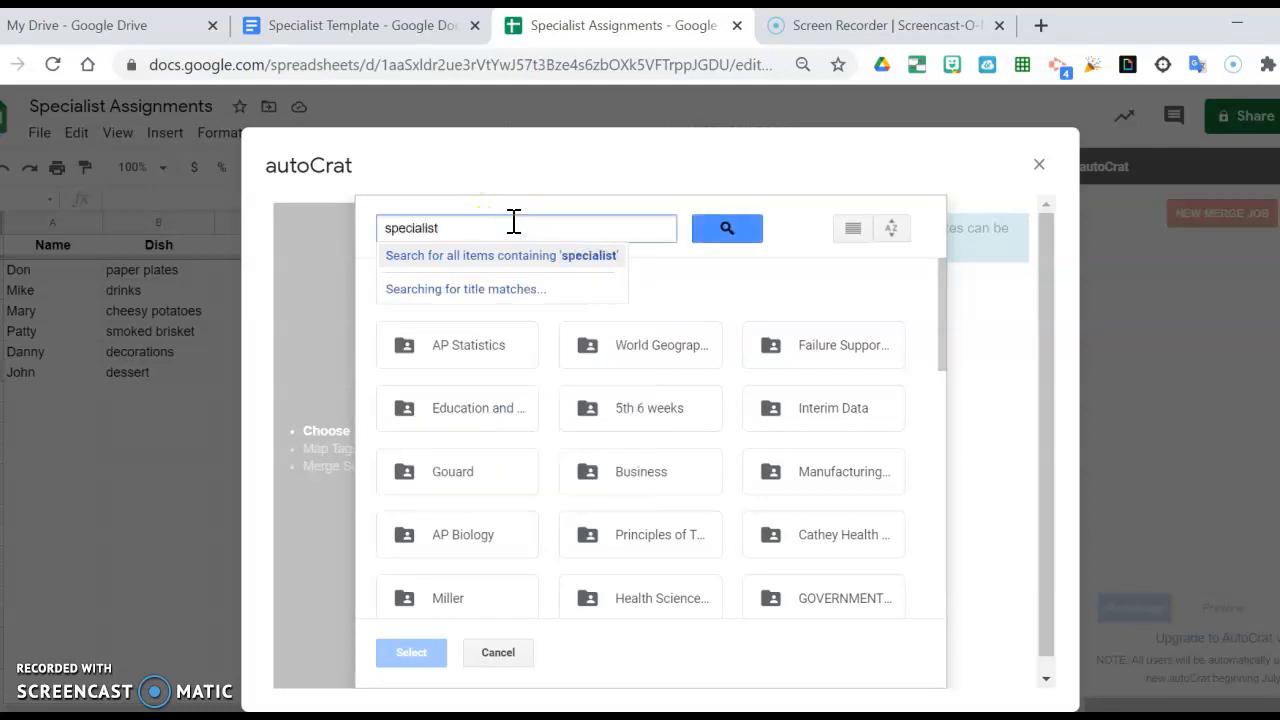
text( assignments)
key(Return)
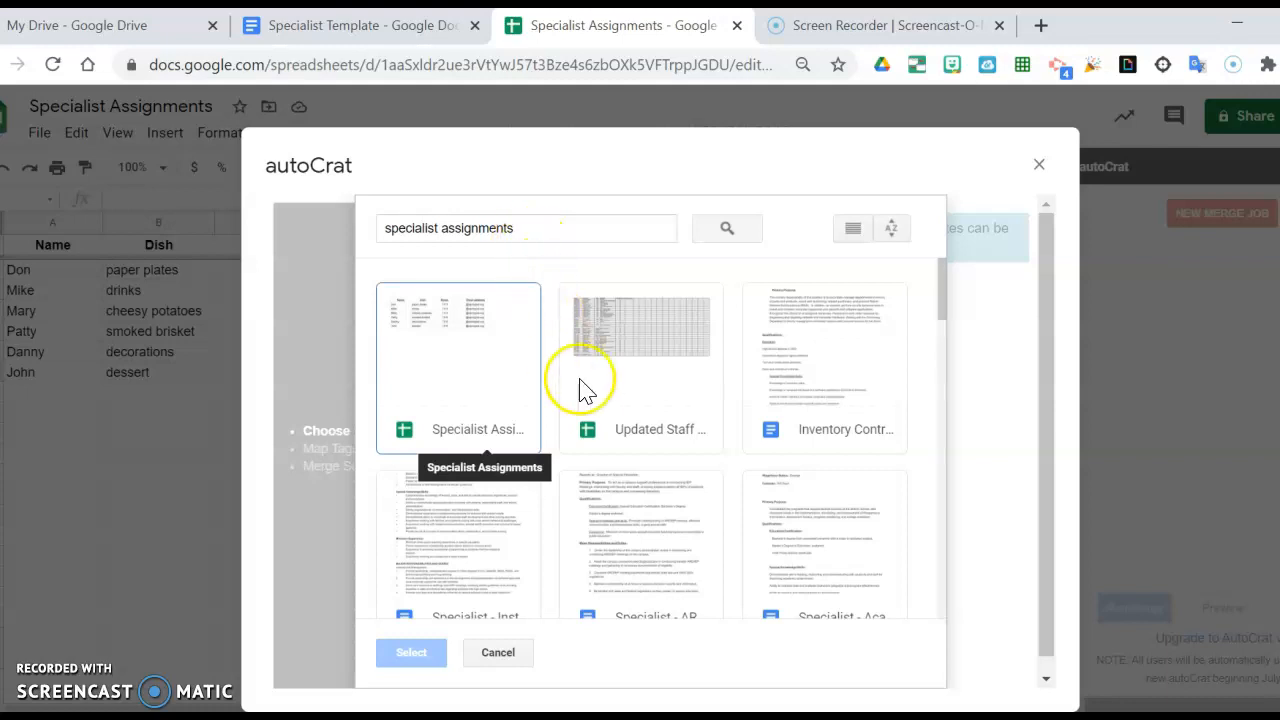
scroll(588, 400, down, 5)
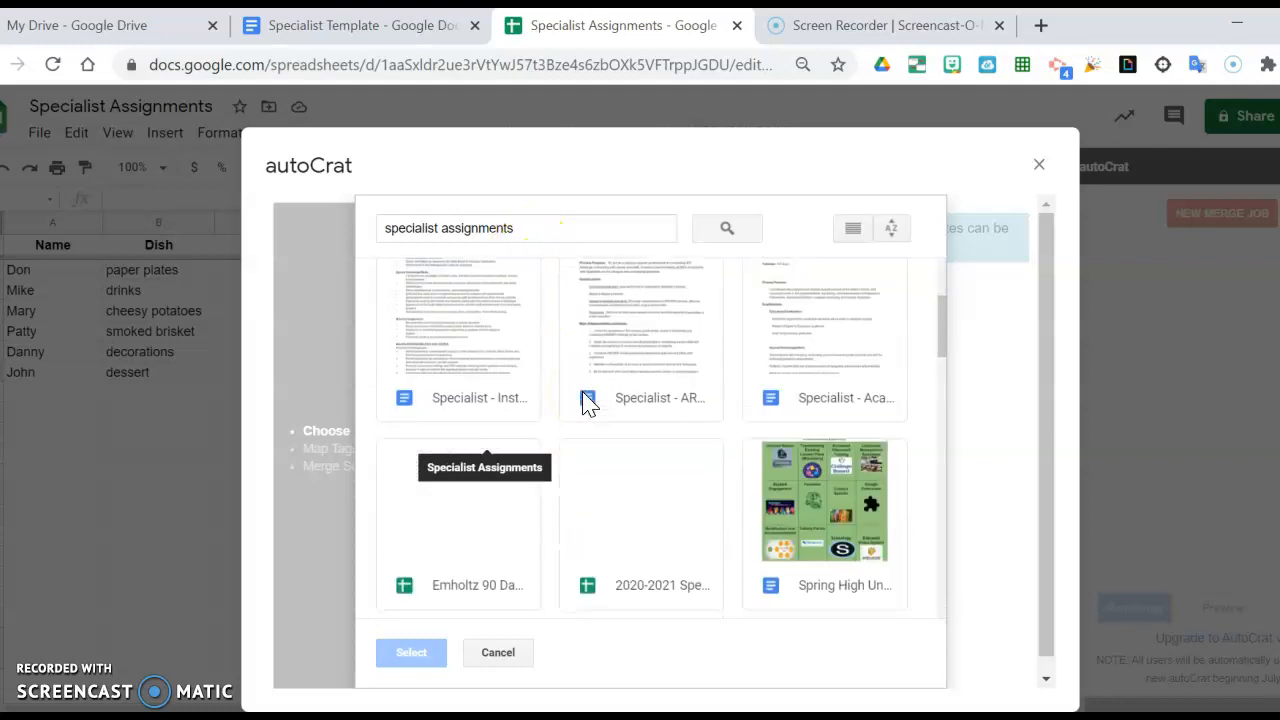
scroll(588, 400, down, 5)
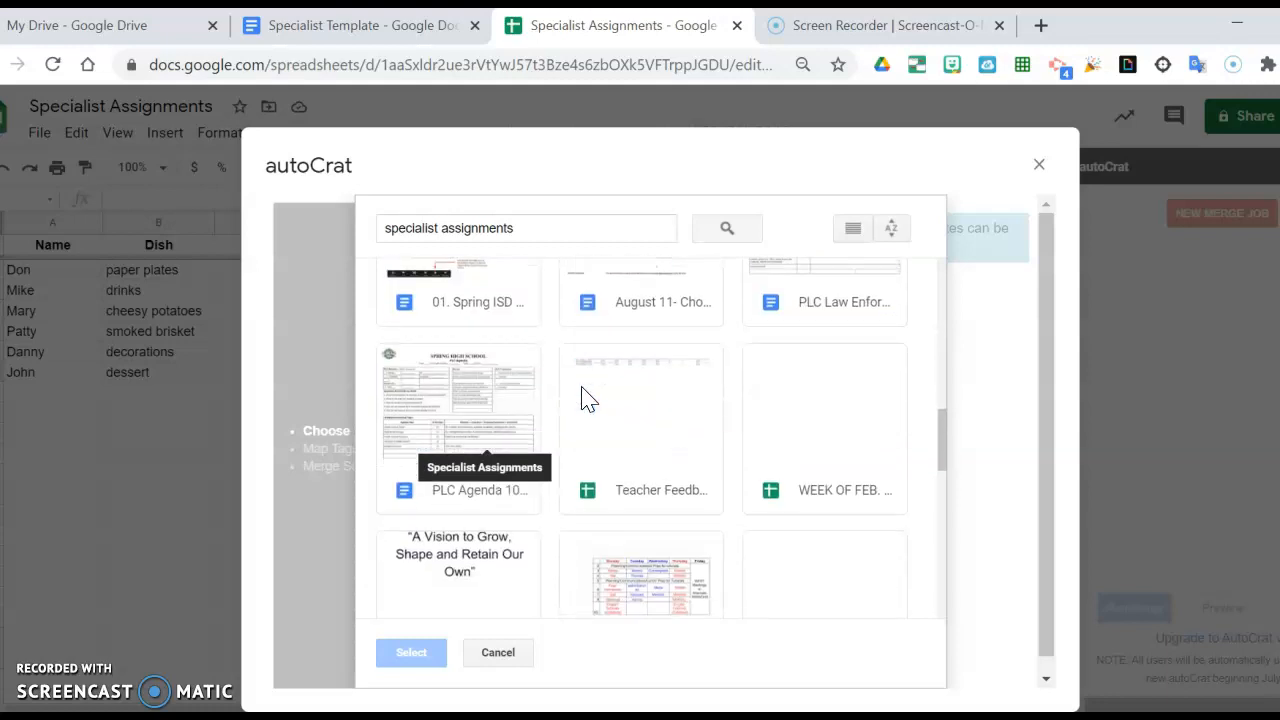
scroll(588, 400, down, 3)
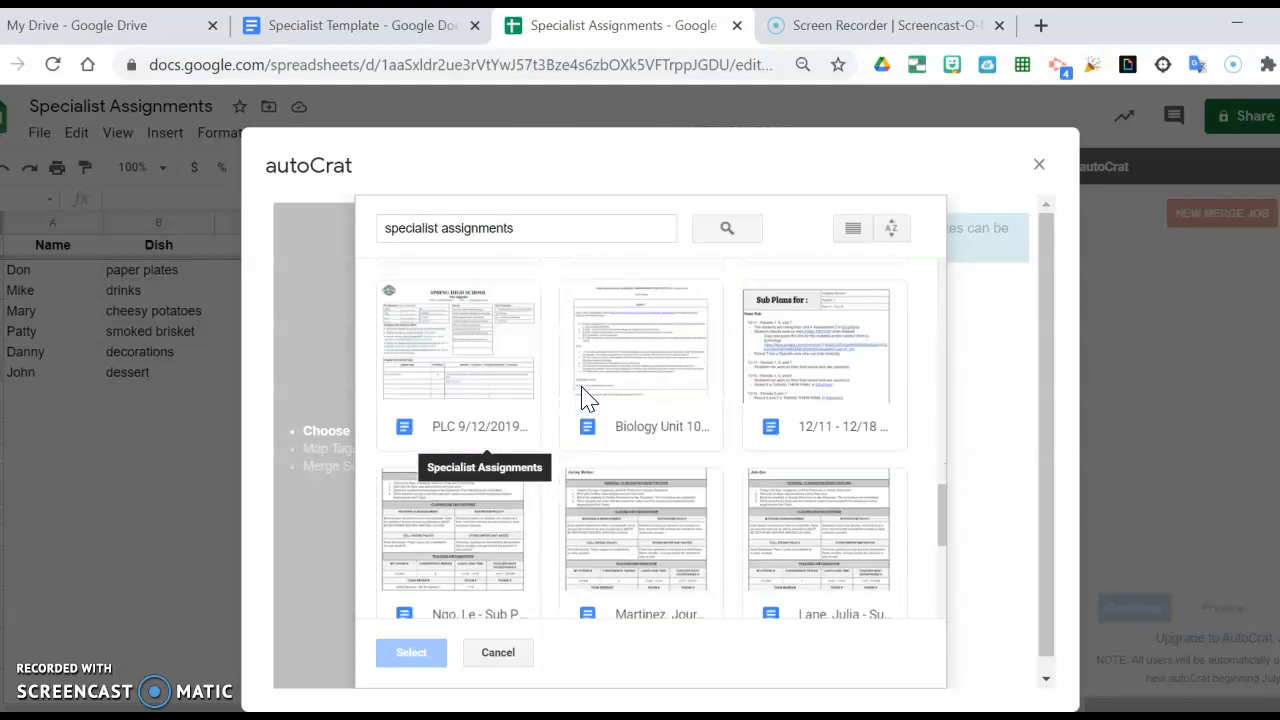
scroll(588, 398, up, 8)
Shorten the Drive search to "specialist" and select the Specialist Template document as the merge template.
click(477, 231)
double_click(440, 230)
key(BackSpace)
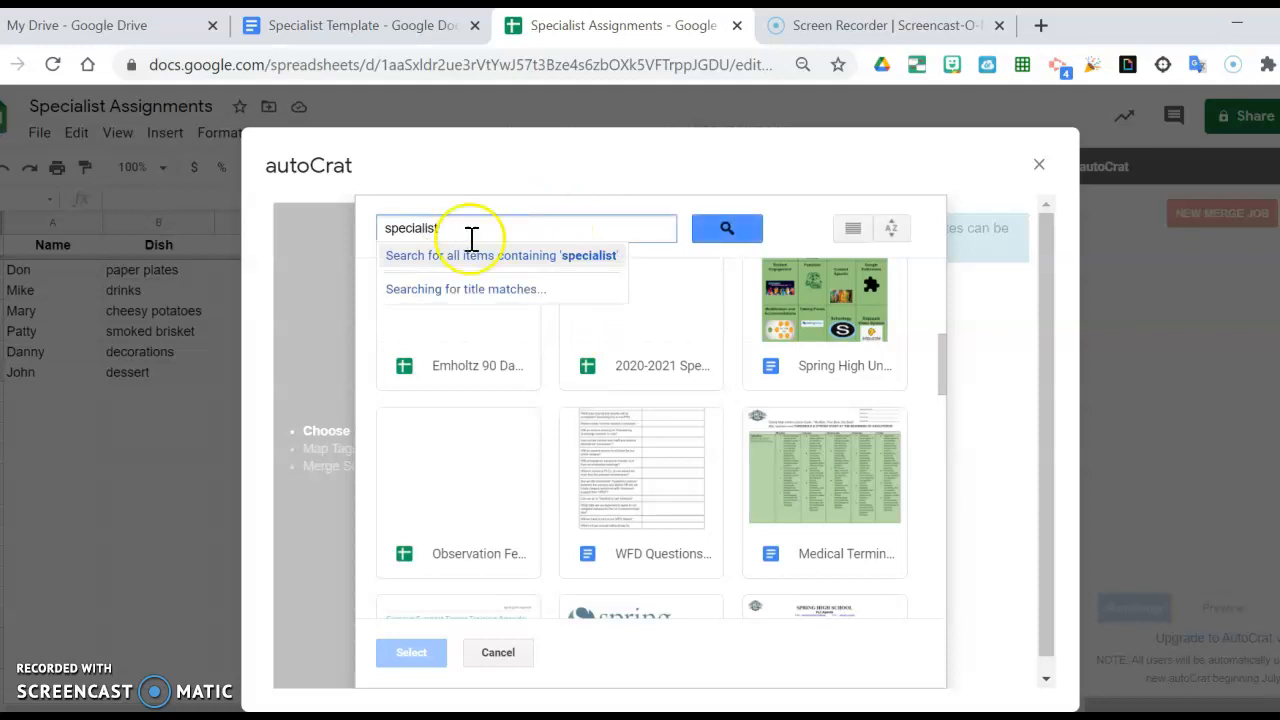
key(Return)
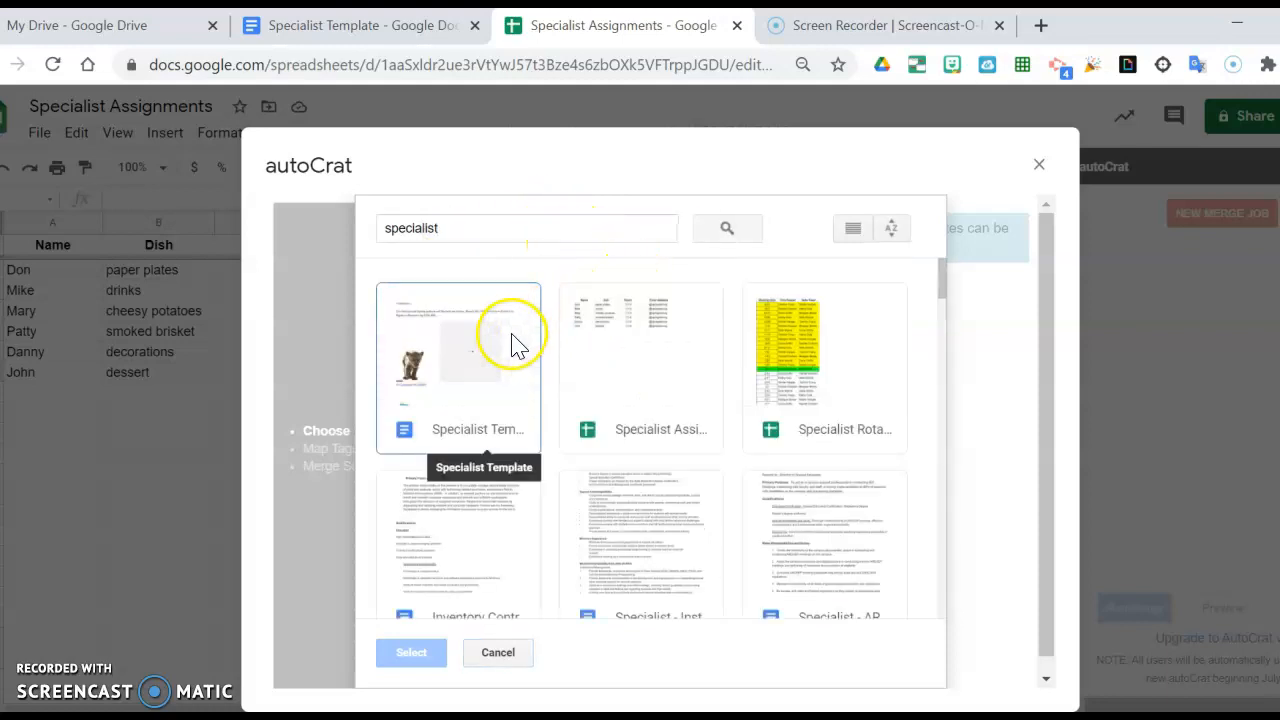
click(531, 403)
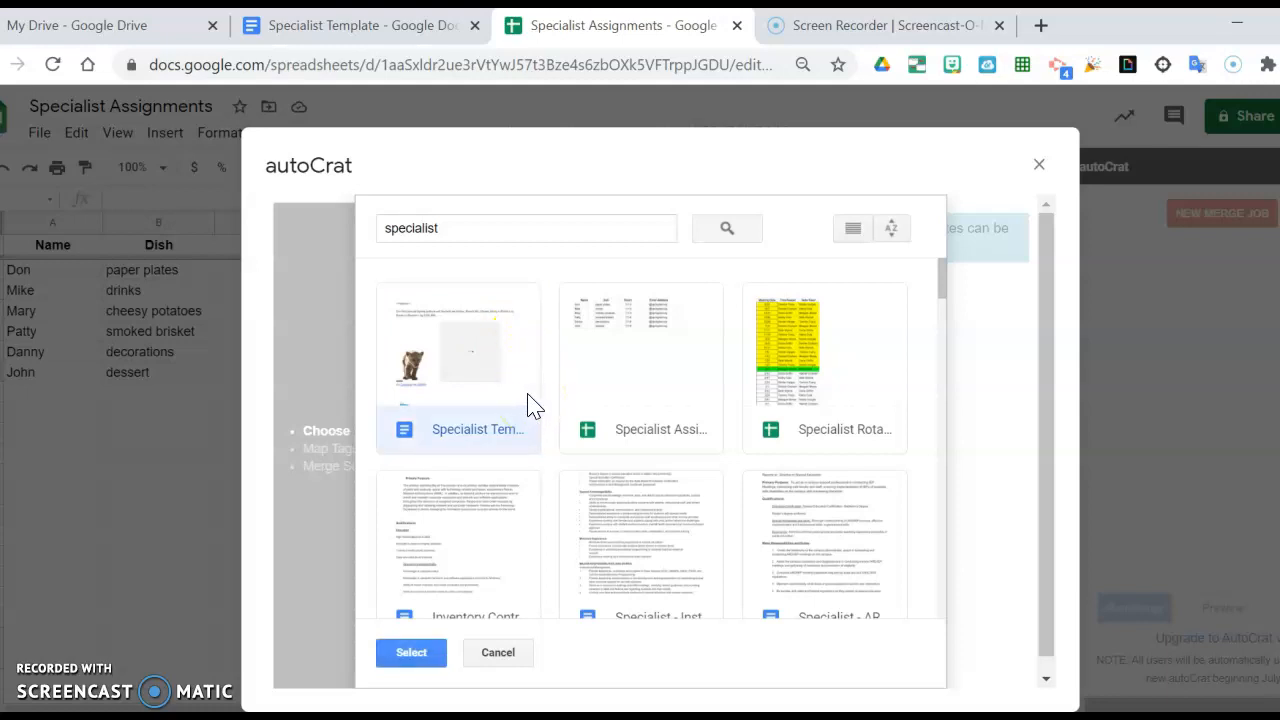
click(405, 660)
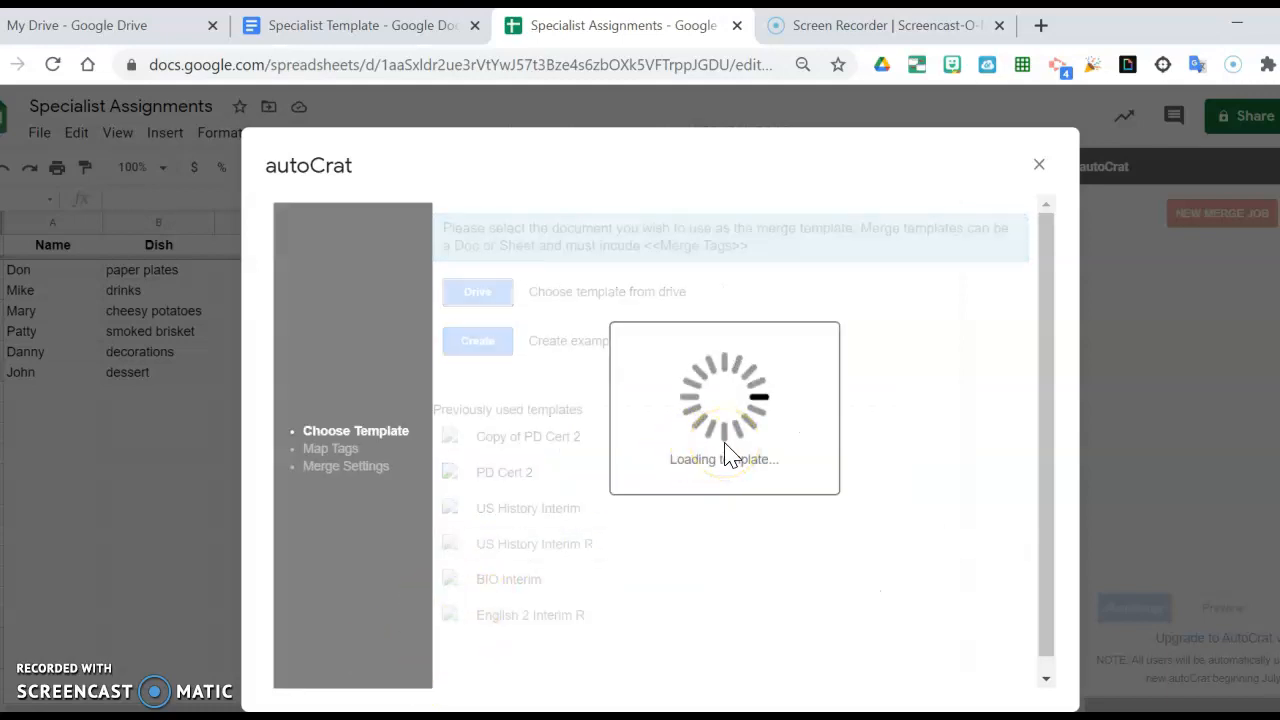
Name the merge job "Spring Potluck".
click(762, 428)
click(872, 362)
click(630, 441)
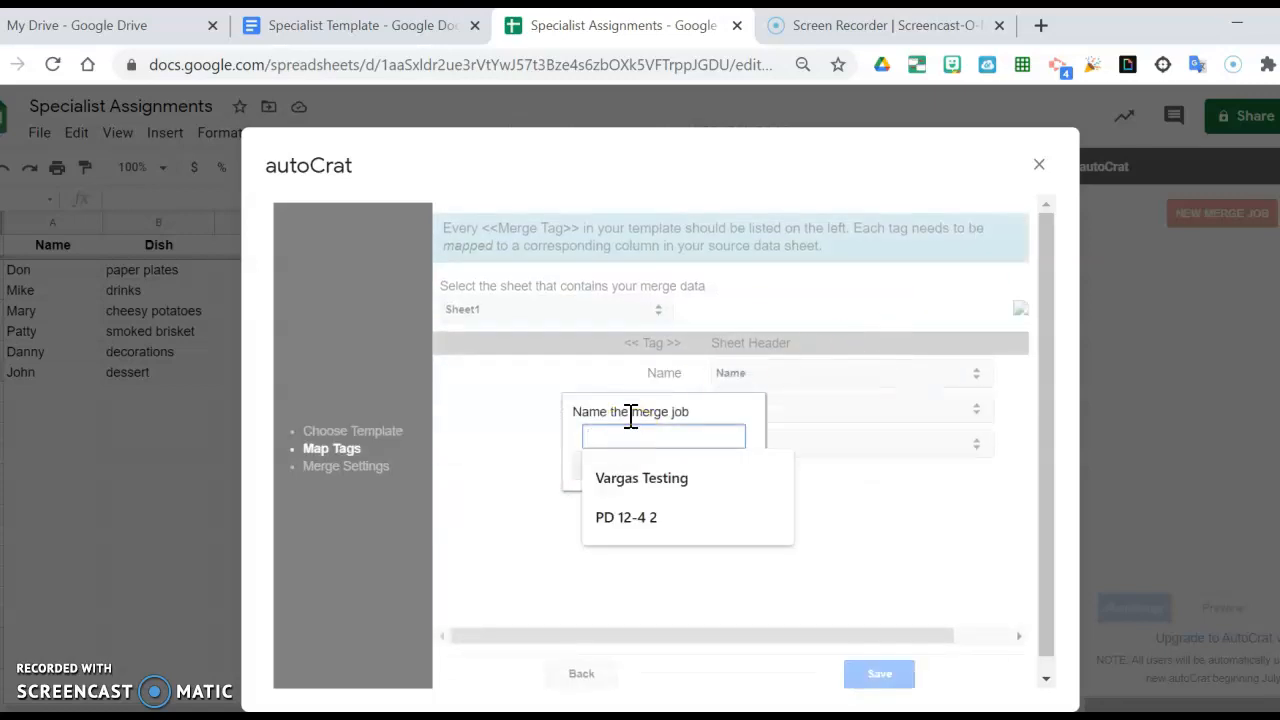
text(Spring Potluck)
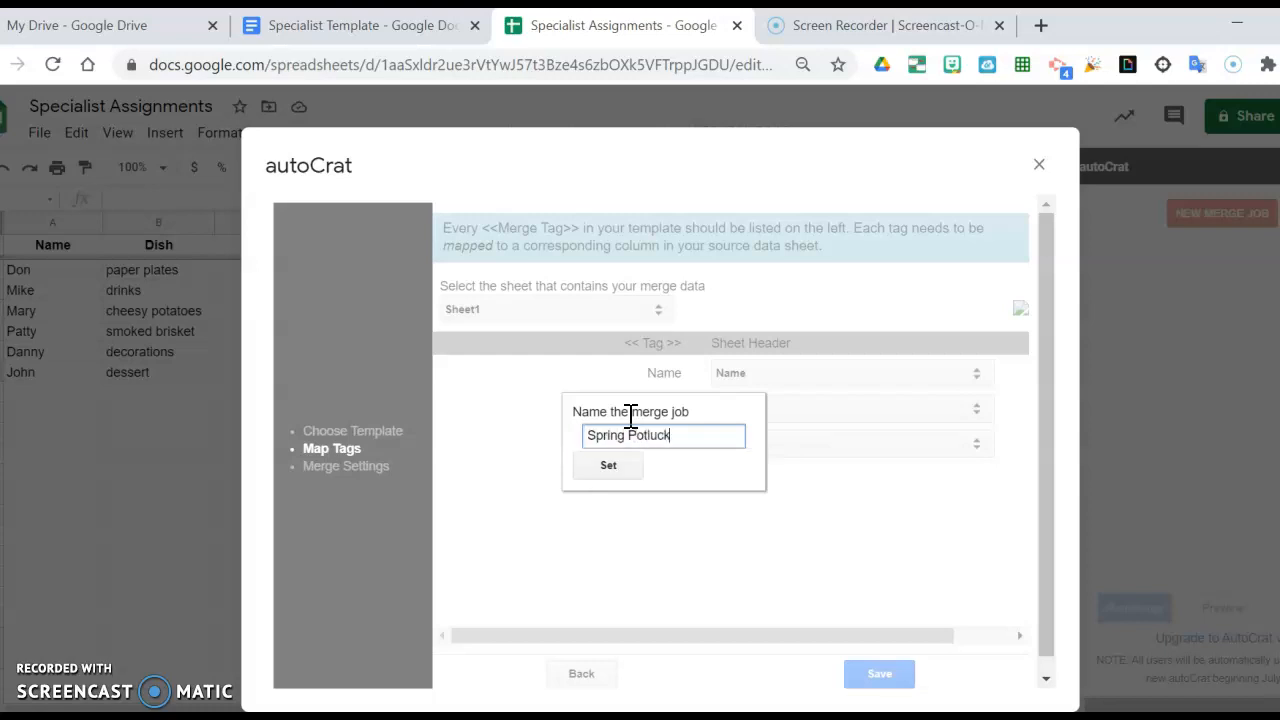
click(612, 466)
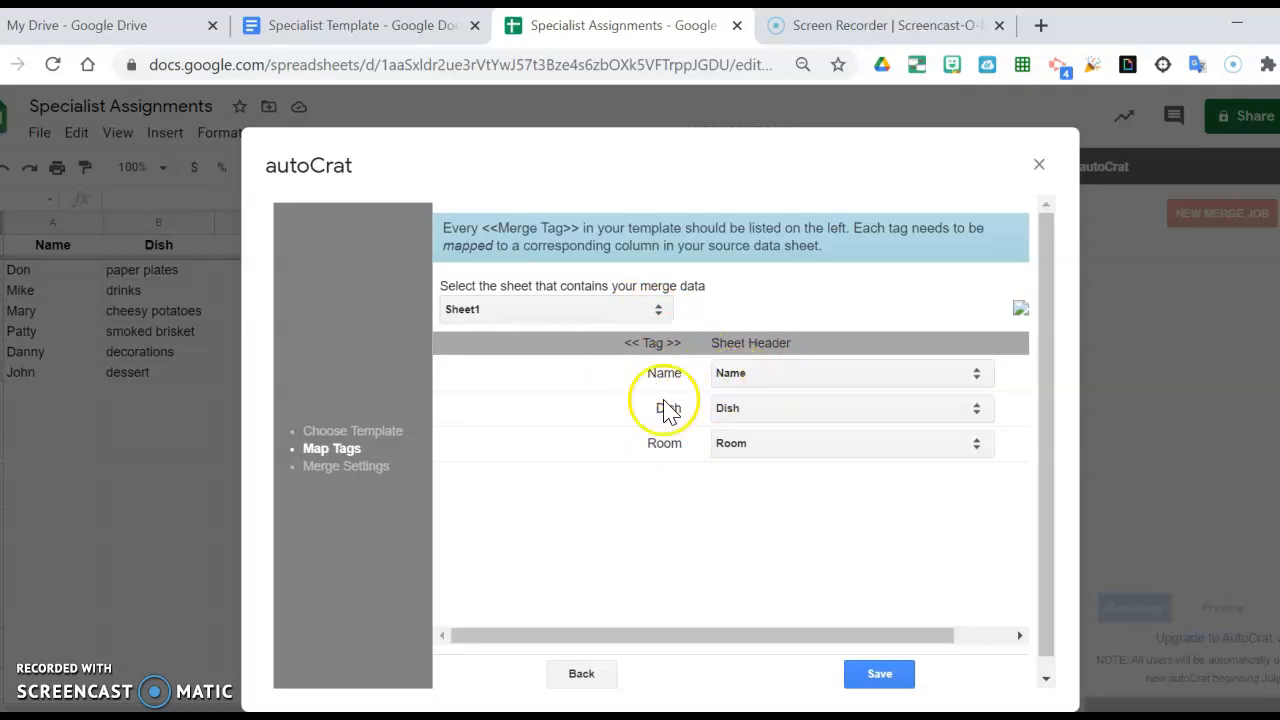
Check which sheet headers are available for mapping the Name merge tag.
click(771, 368)
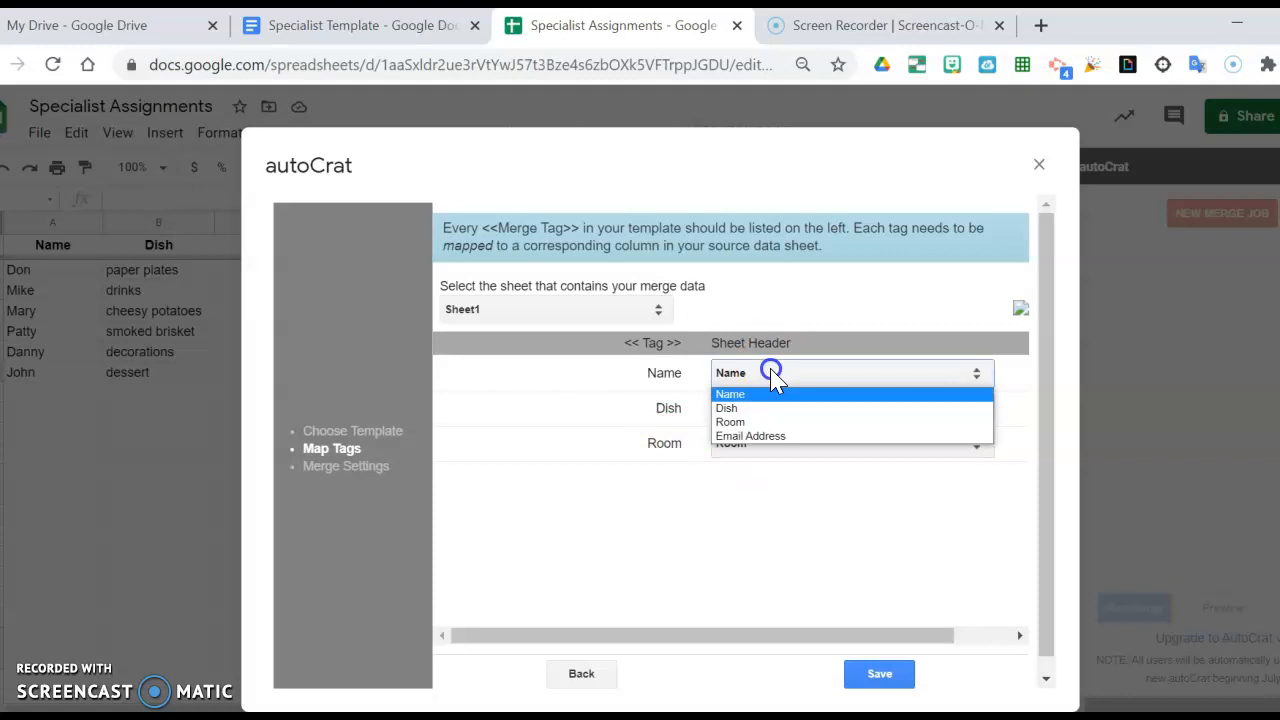
click(770, 370)
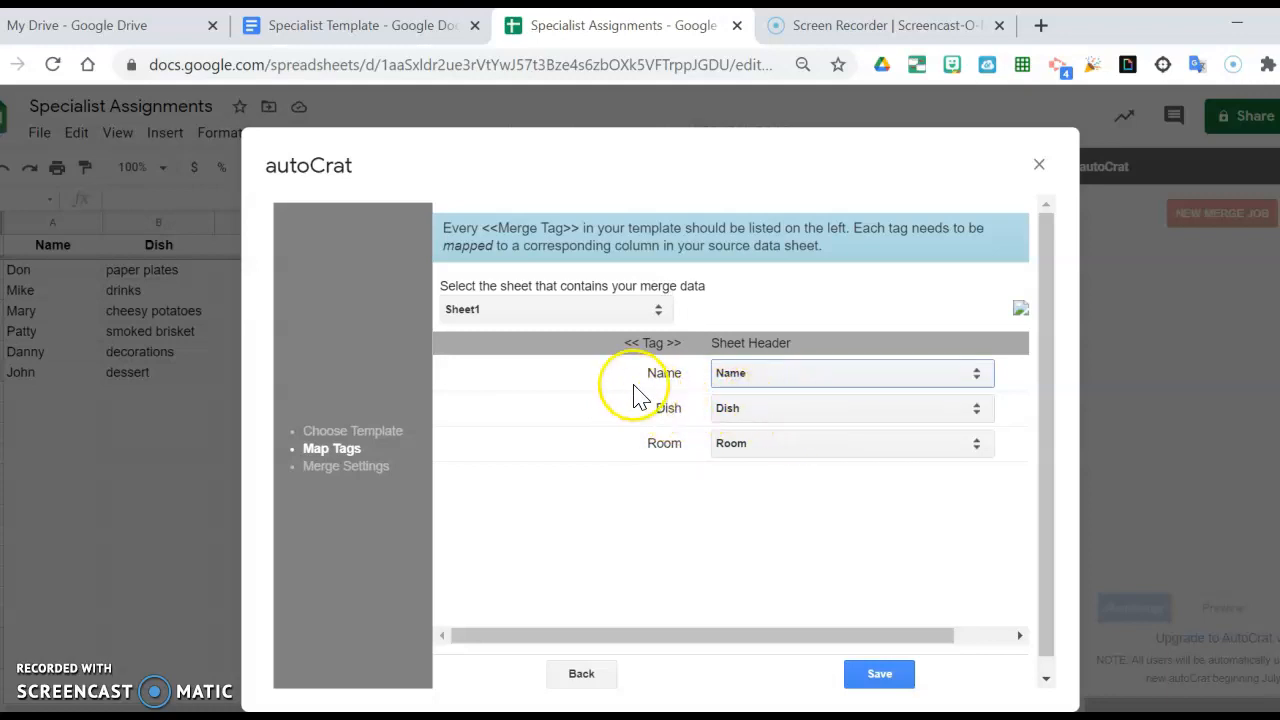
Accept the tag mapping and set the merged files' naming convention to "Spring Potluck" with Google Doc as the file type.
click(882, 674)
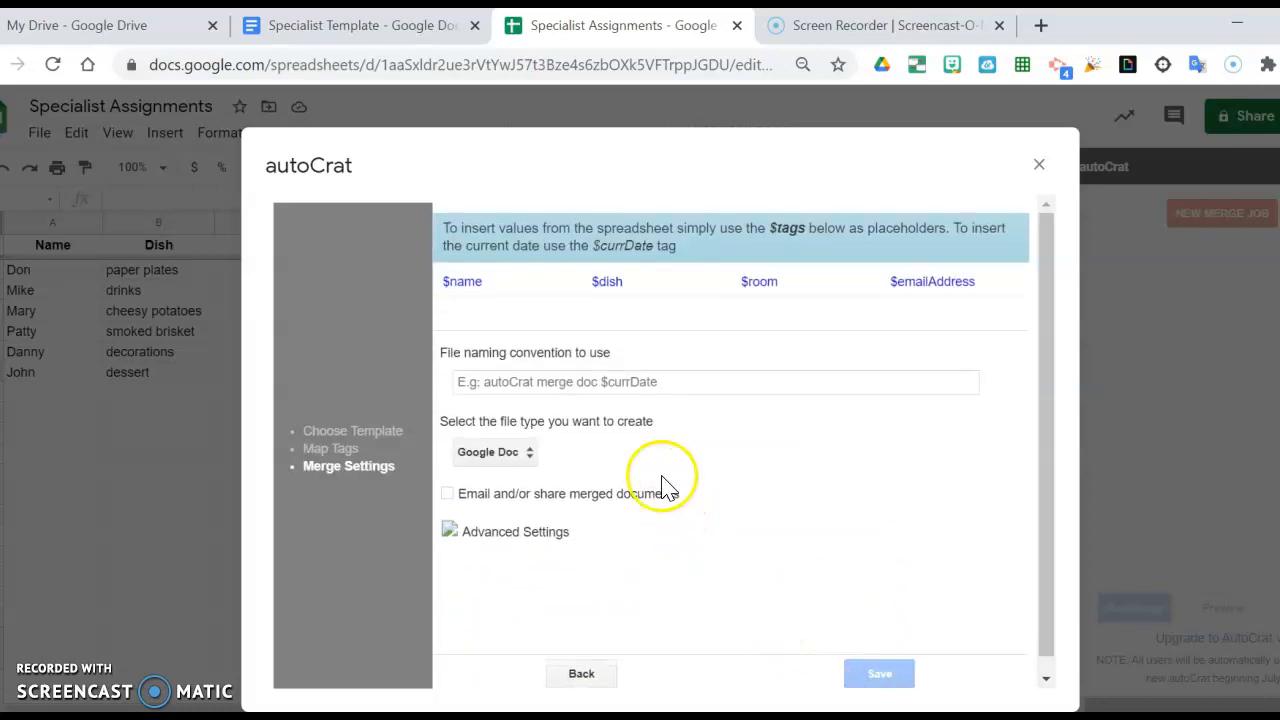
click(607, 383)
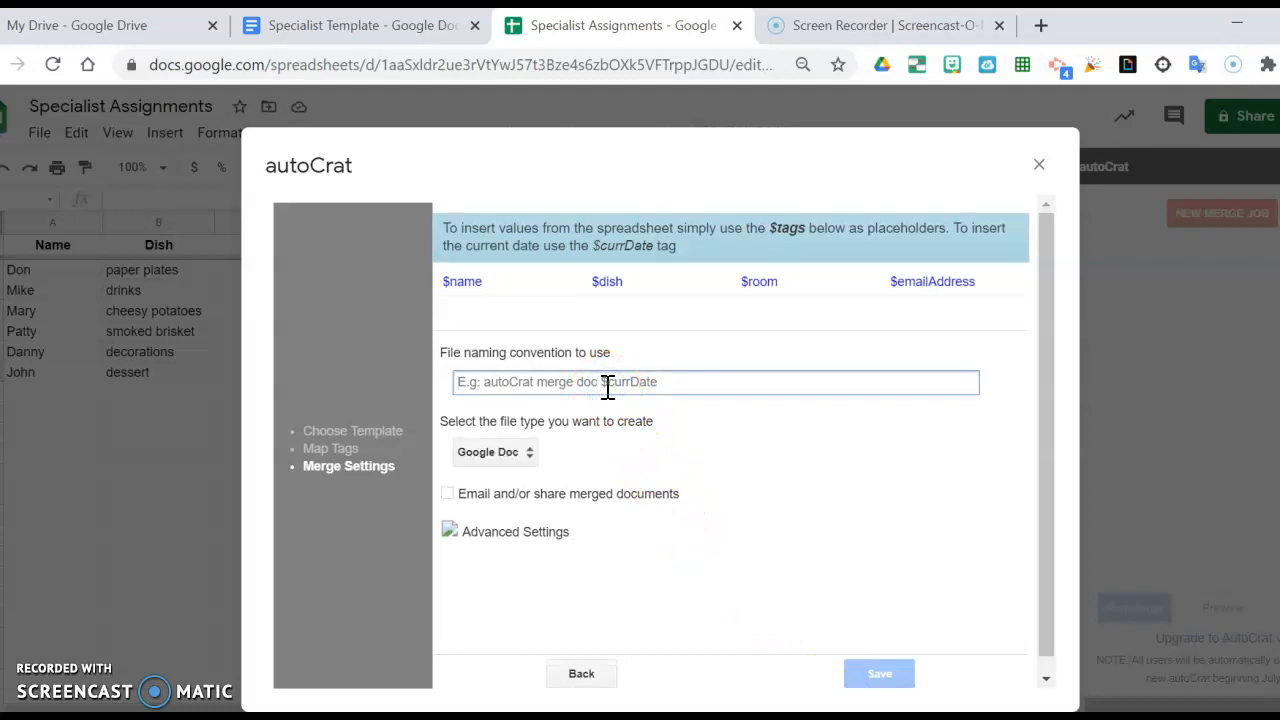
text(Spring Potluck)
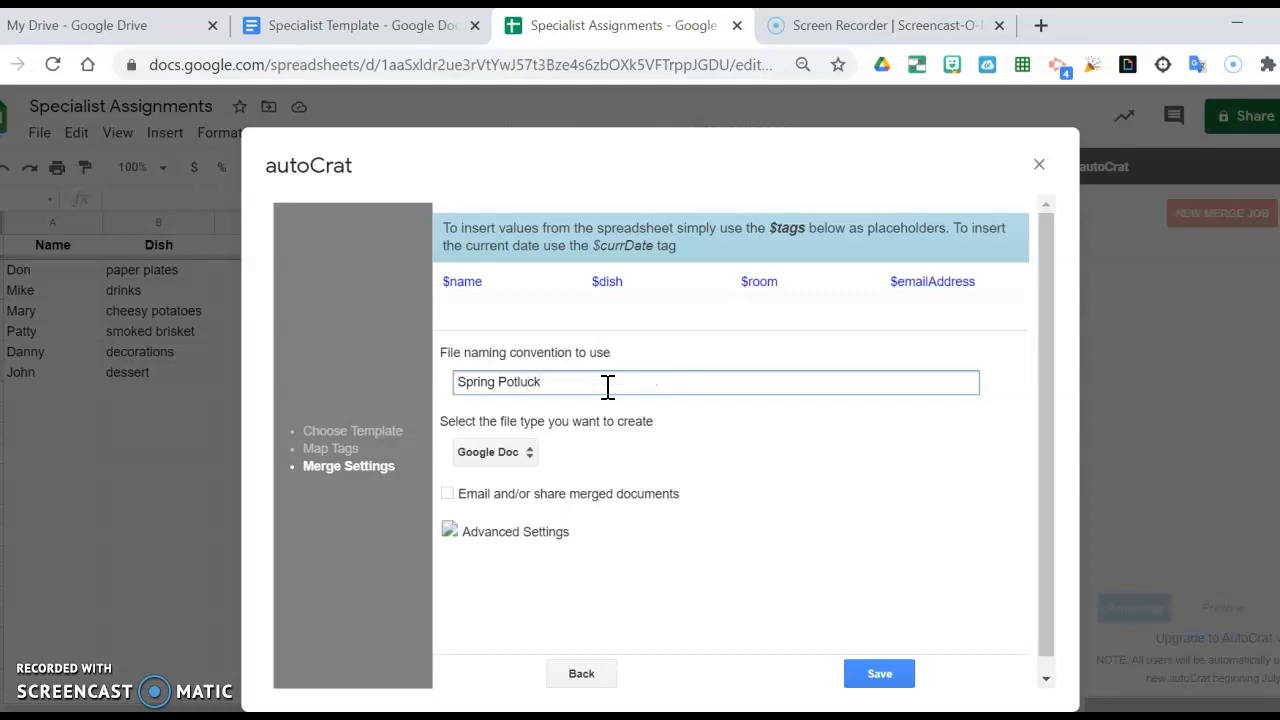
click(484, 459)
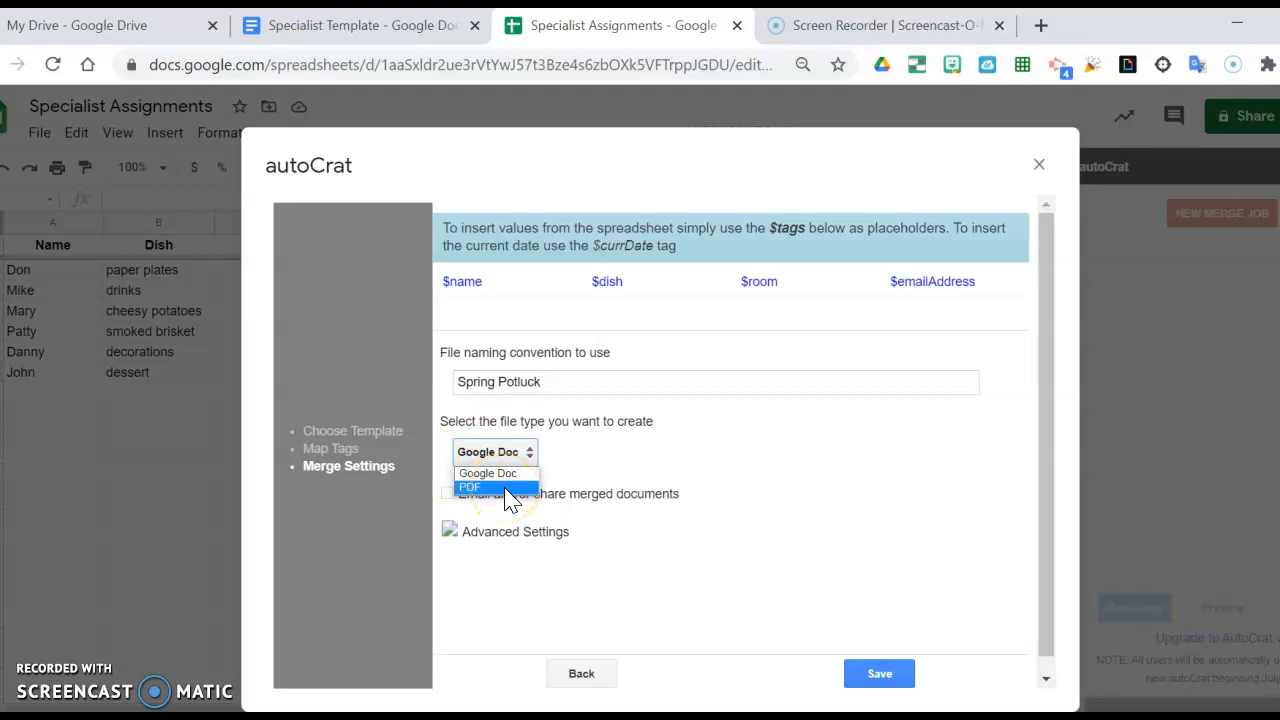
click(495, 474)
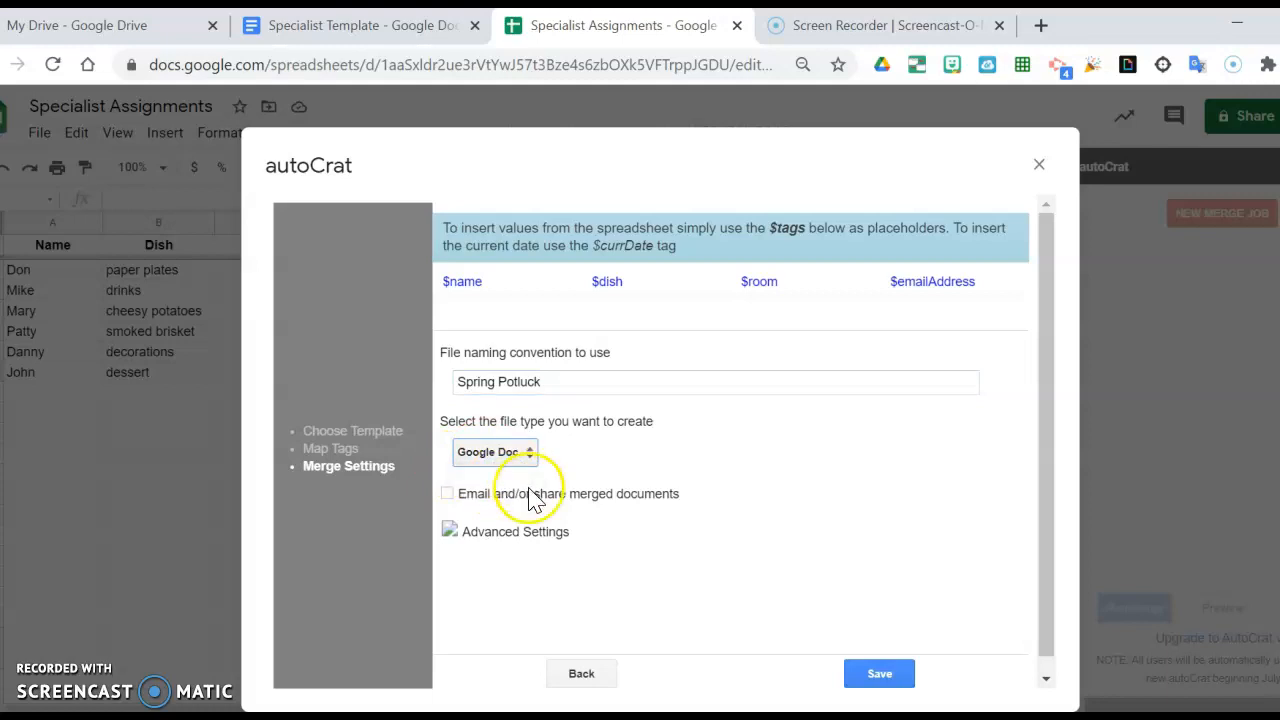
Enable emailing of the merged documents, with <<Email Address>> as the recipient and "Spring Potluck" as the subject.
click(447, 494)
scroll(449, 506, down, 2)
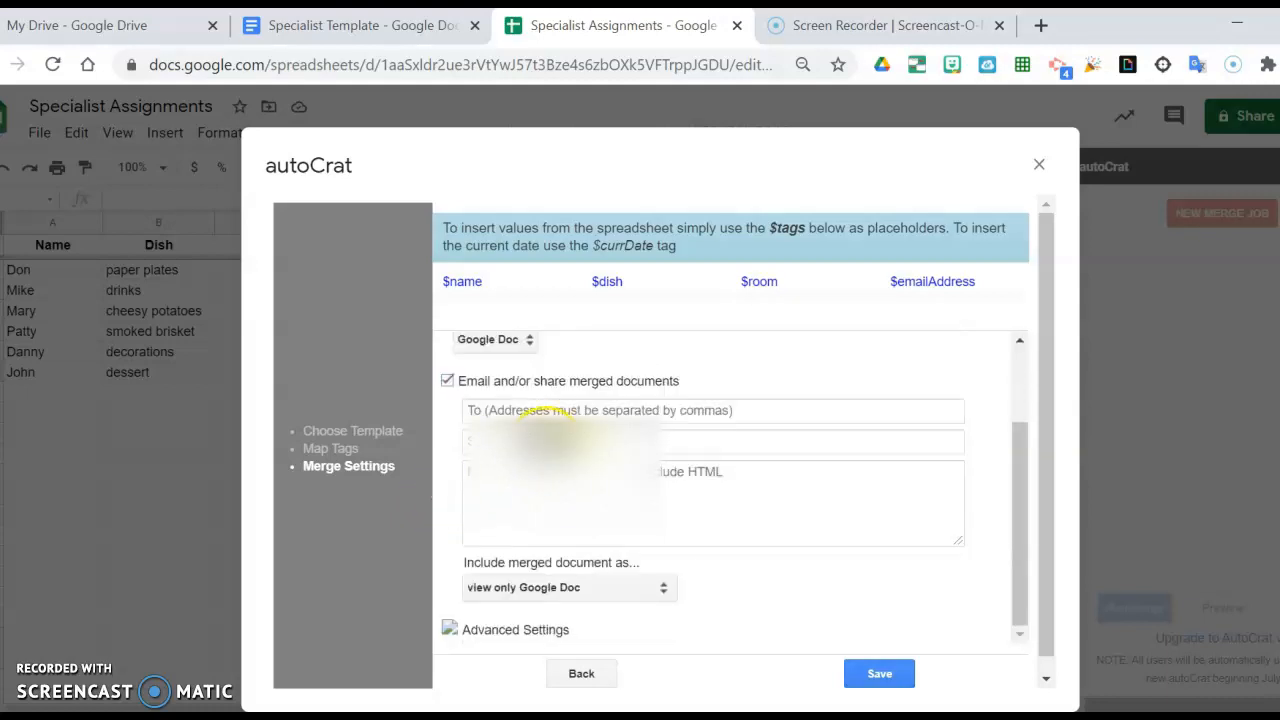
click(548, 410)
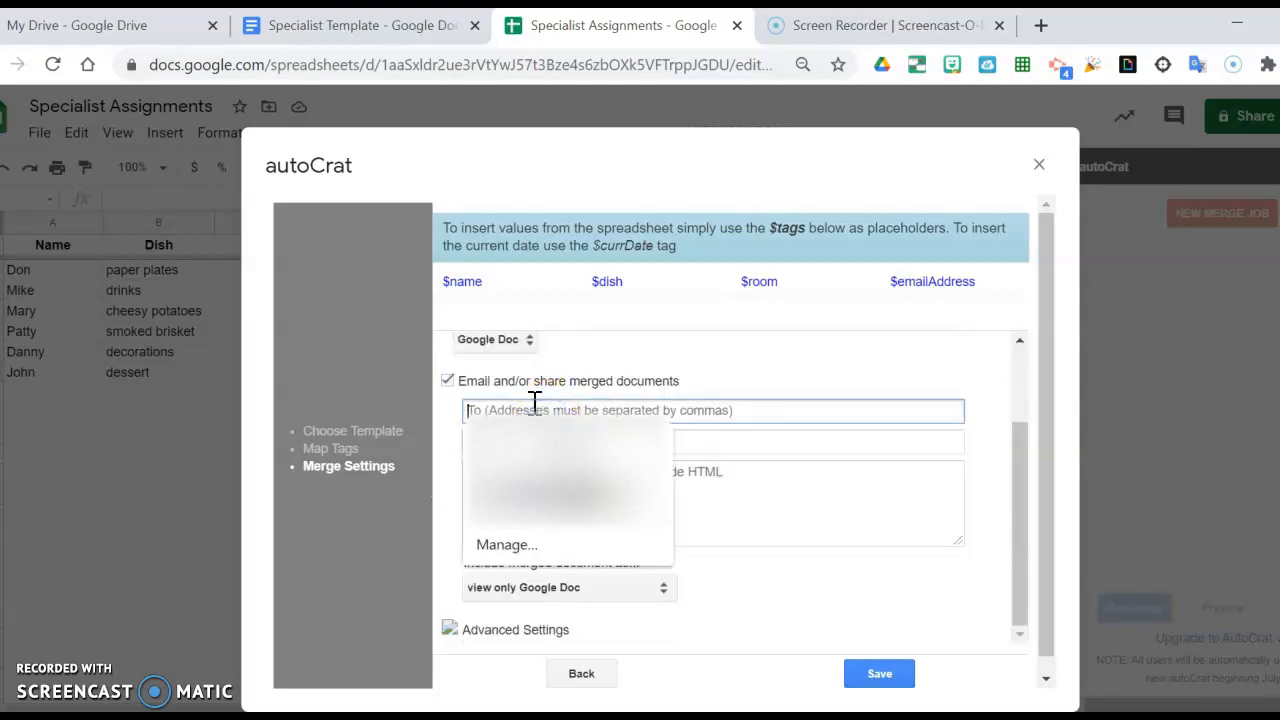
text(<<Email Address>>)
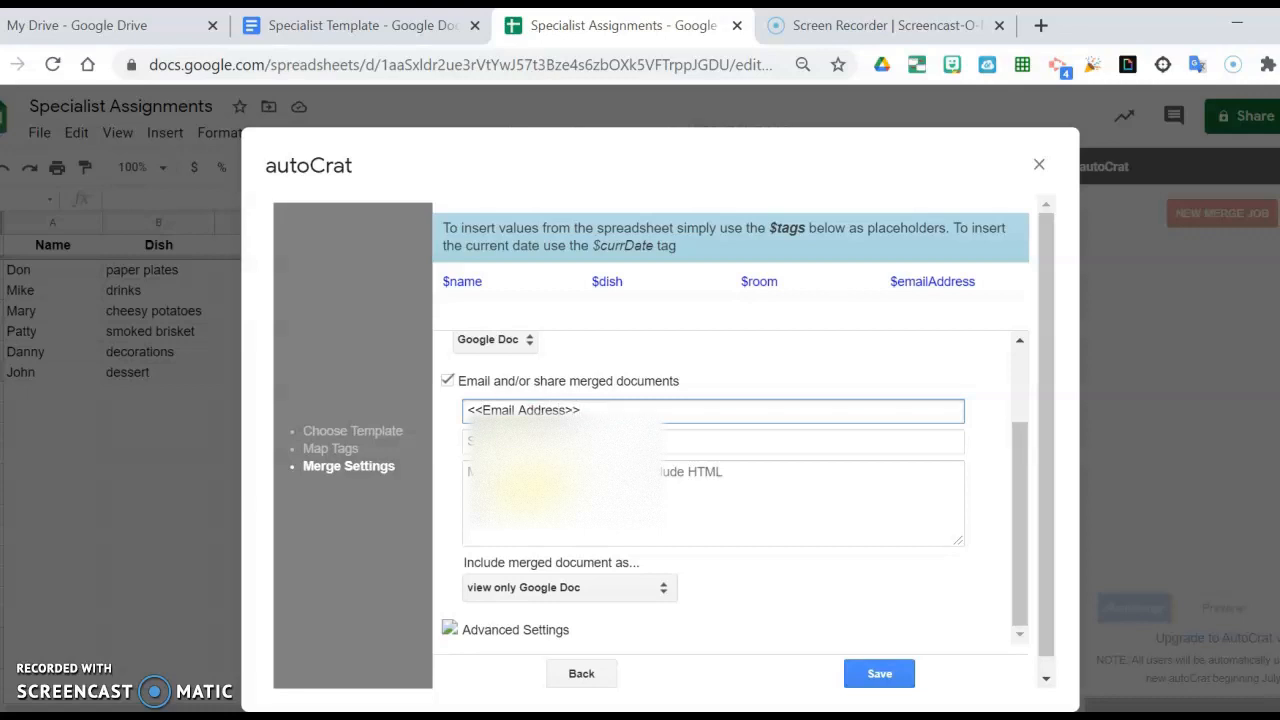
click(532, 440)
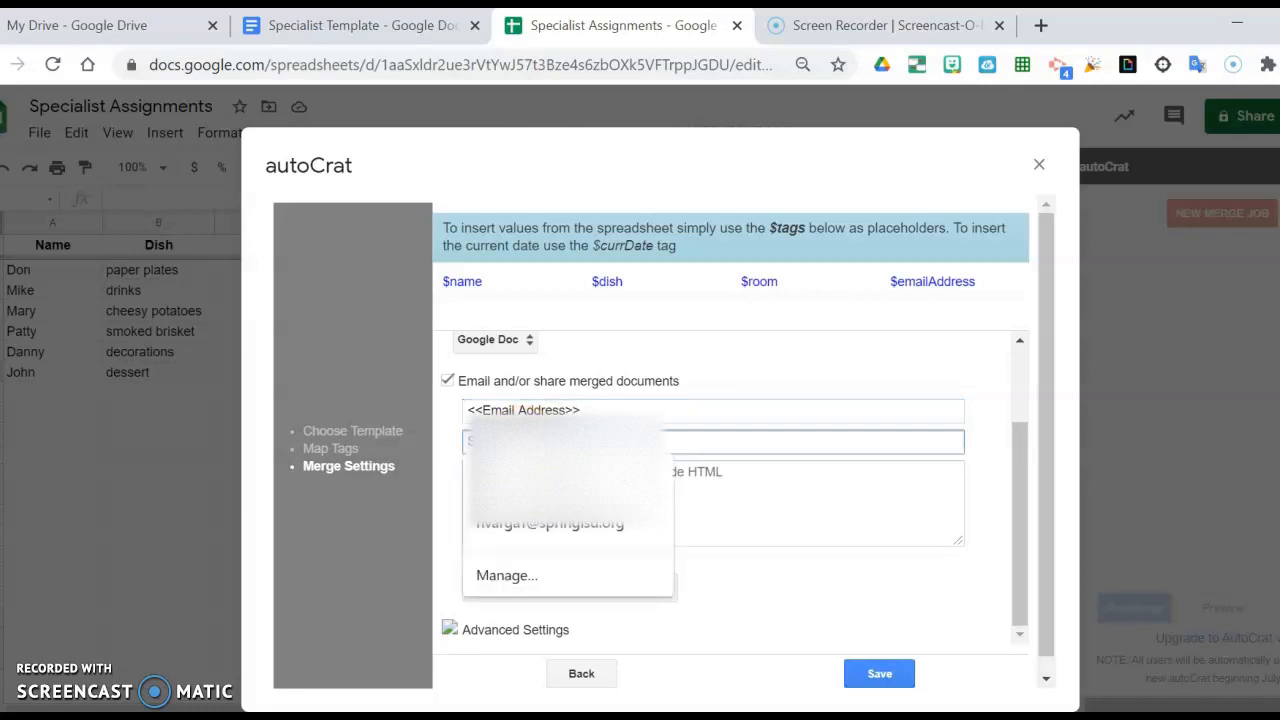
text(Spring Potluck)
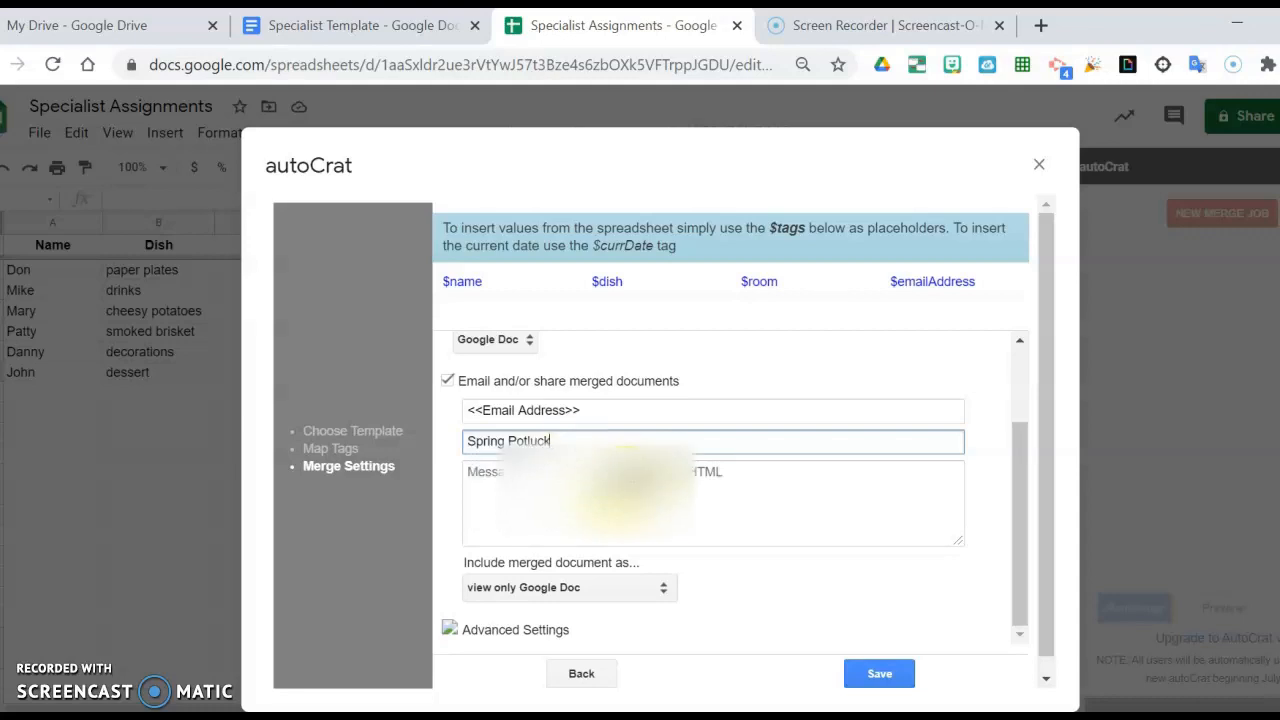
Include the merged document as a view only Google Doc and save the merge job.
click(566, 600)
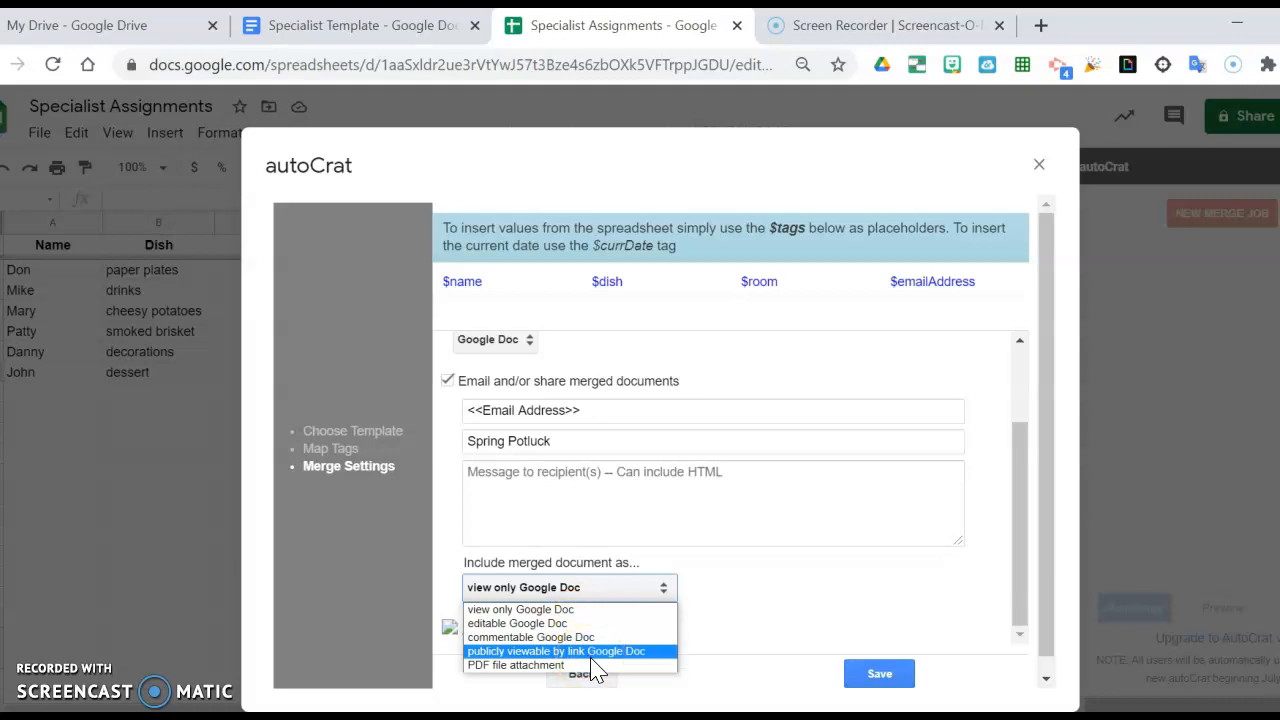
click(586, 608)
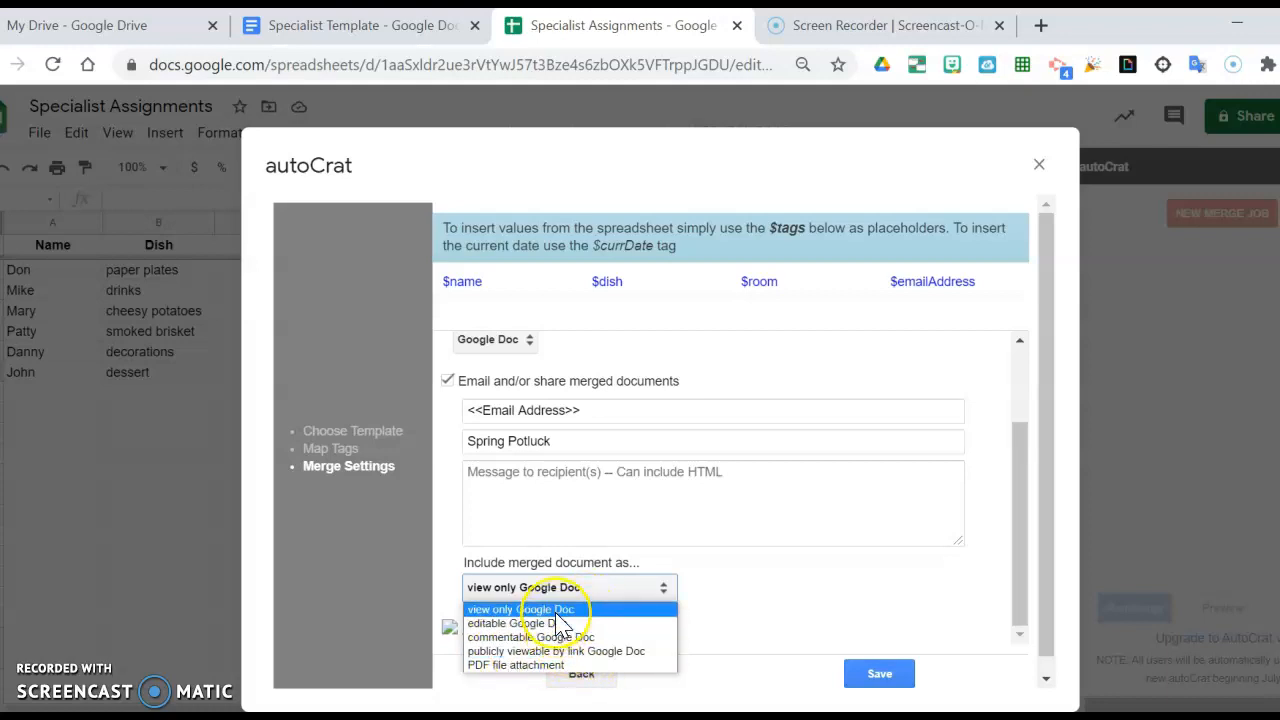
click(556, 611)
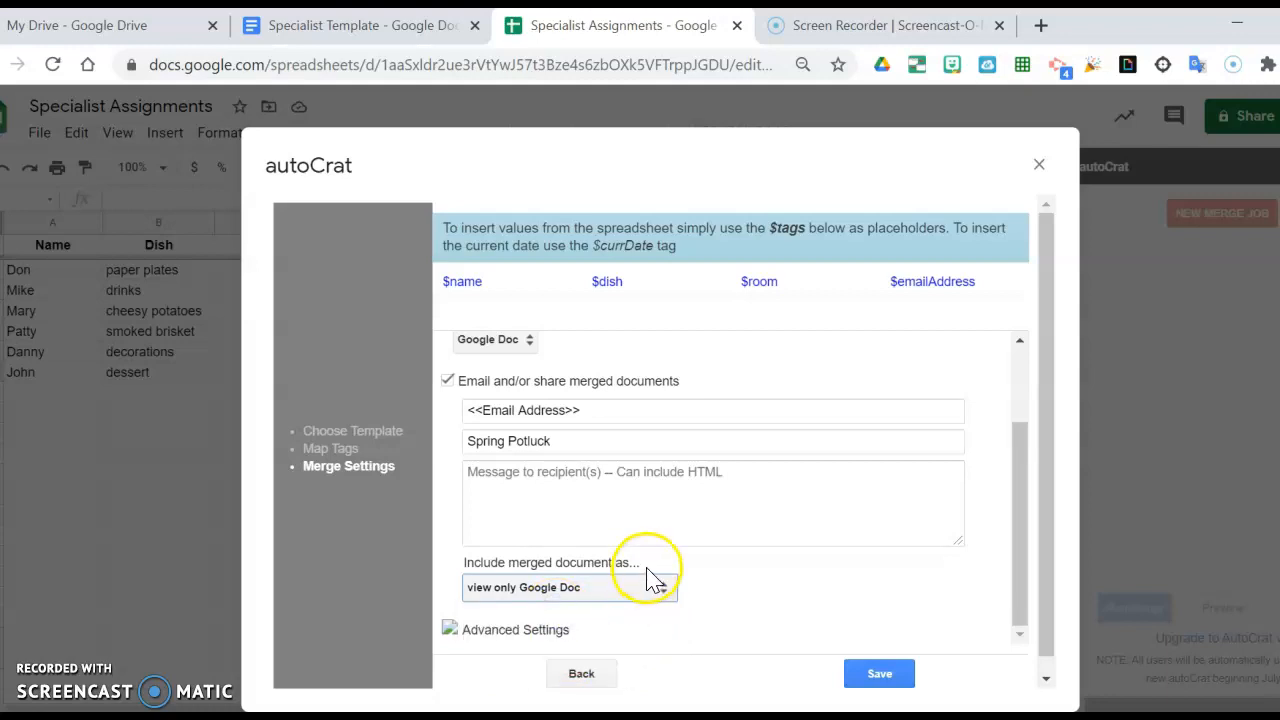
scroll(597, 586, down, 1)
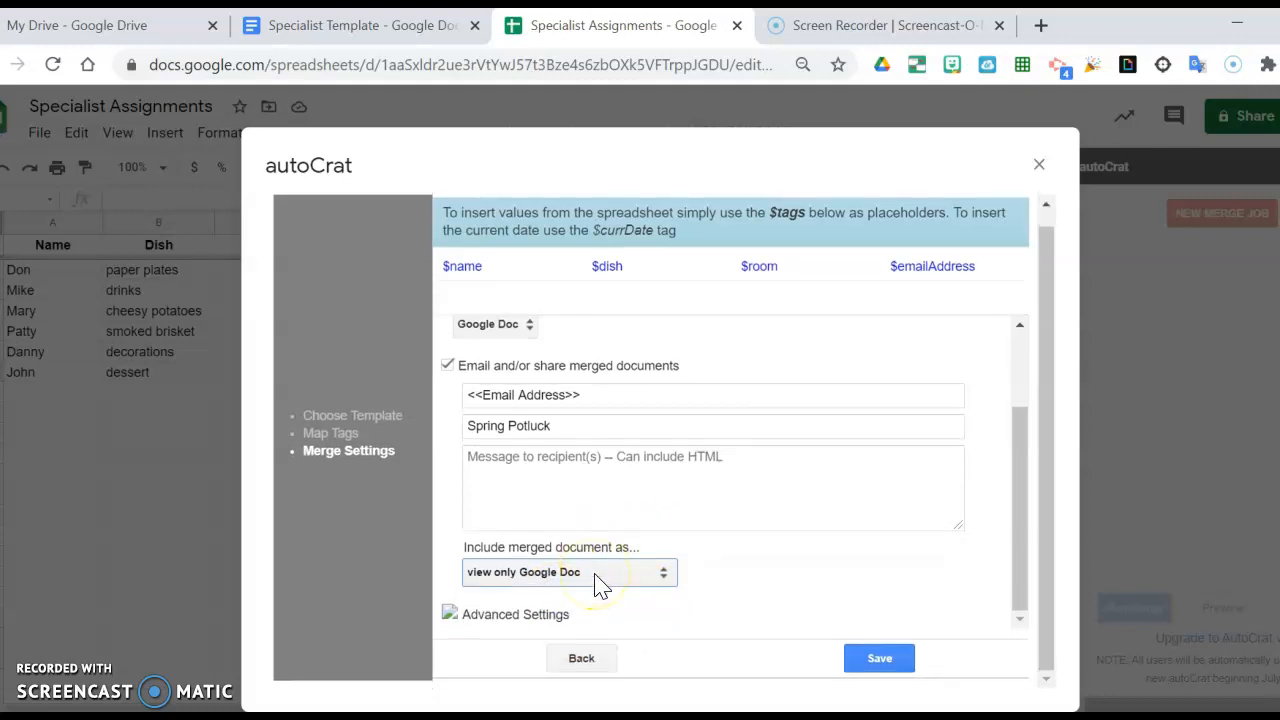
click(880, 658)
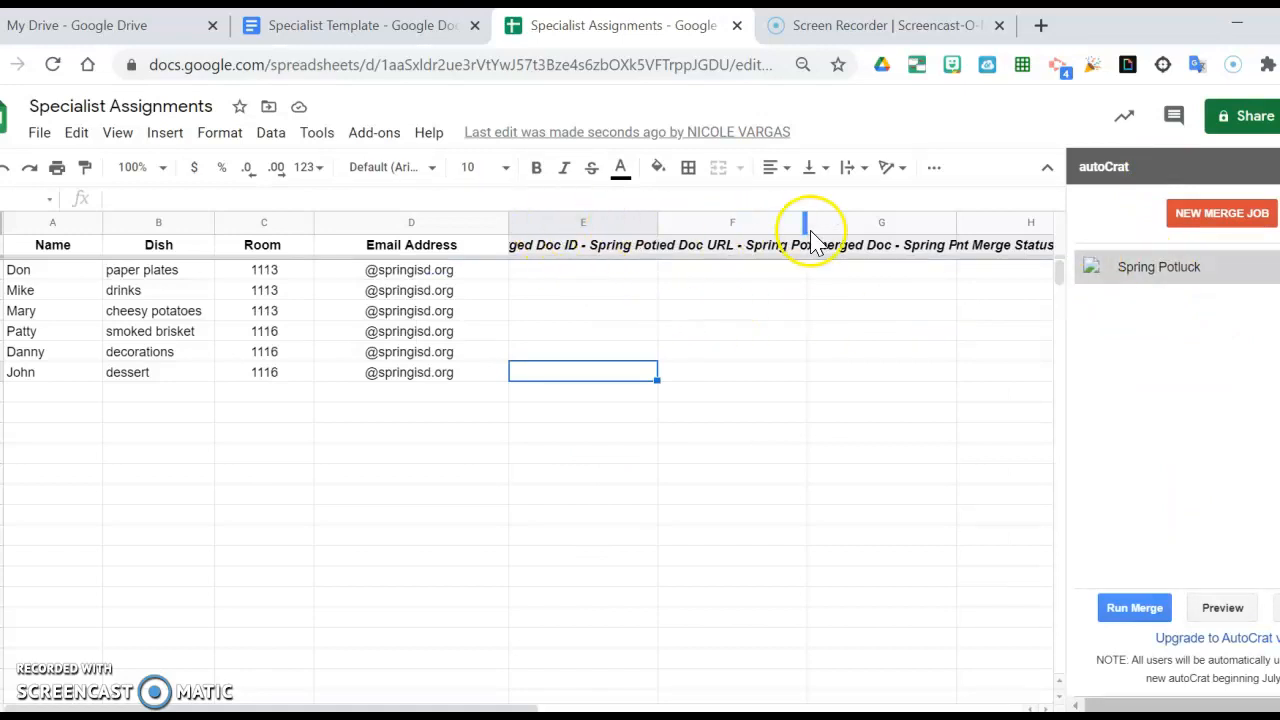
Preview the Spring Potluck merge job's letters for the first two recipients and close the preview.
click(1197, 271)
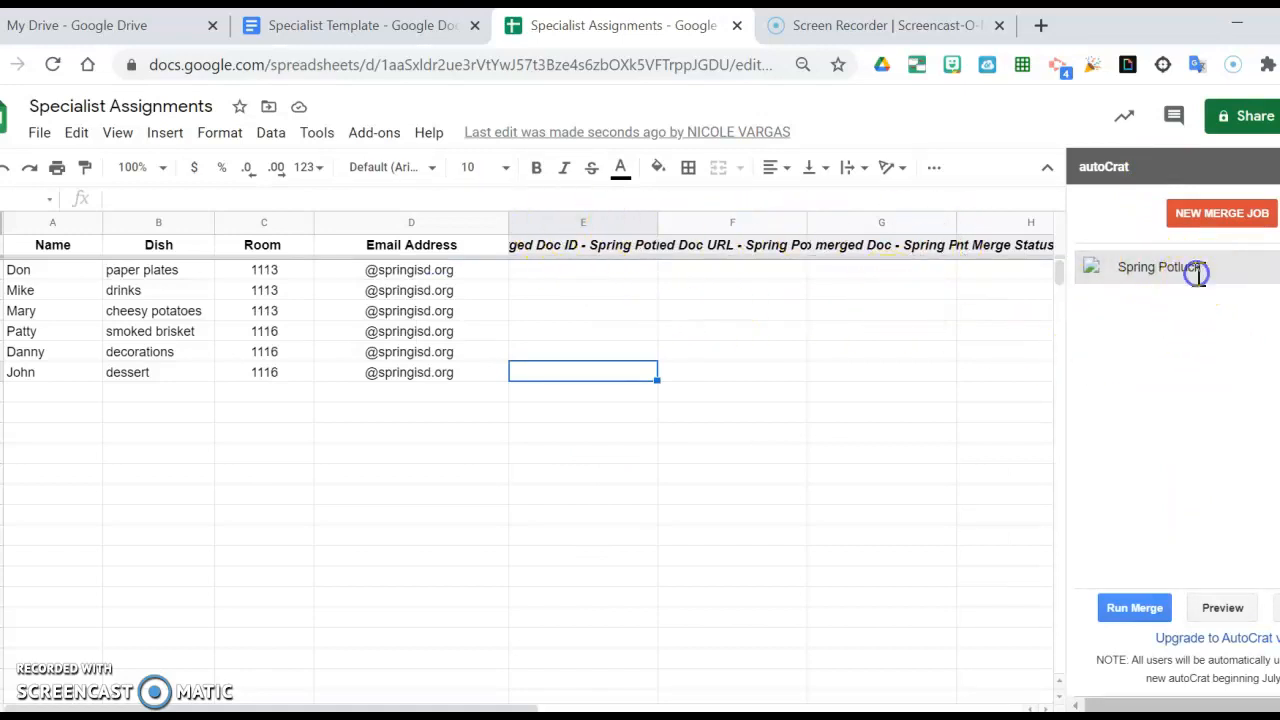
click(1221, 612)
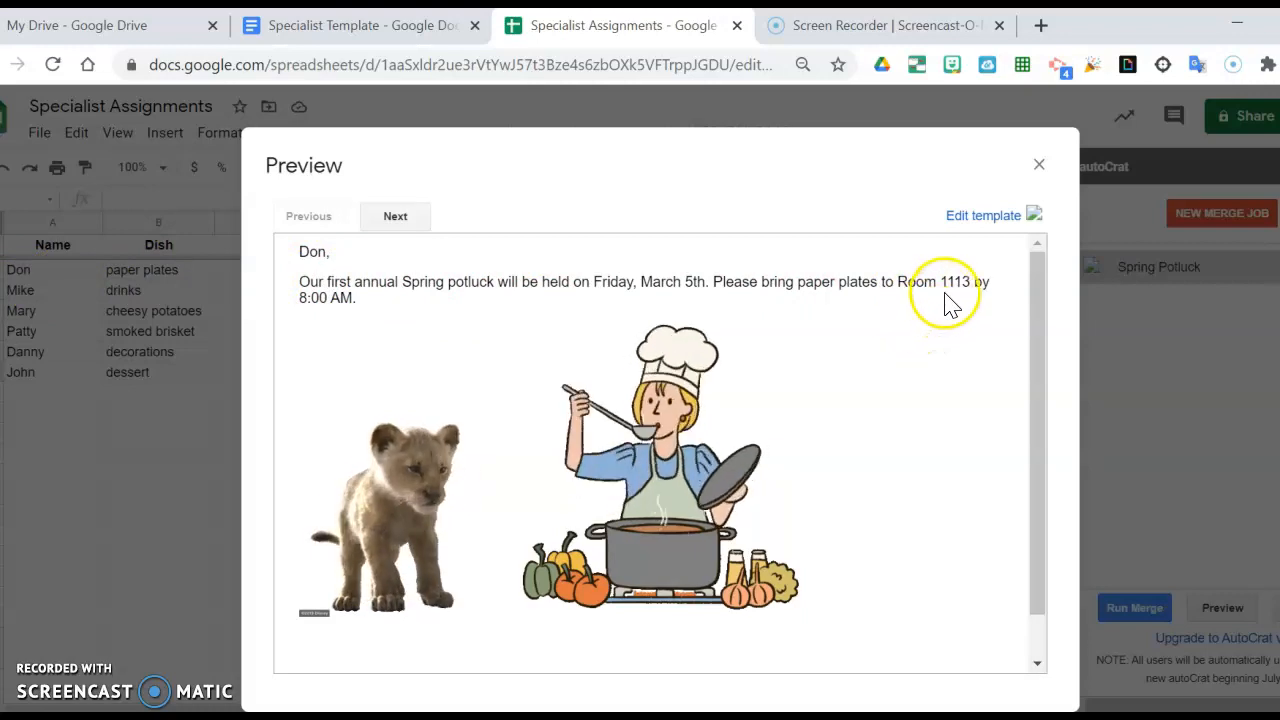
scroll(837, 380, down, 1)
scroll(830, 375, up, 1)
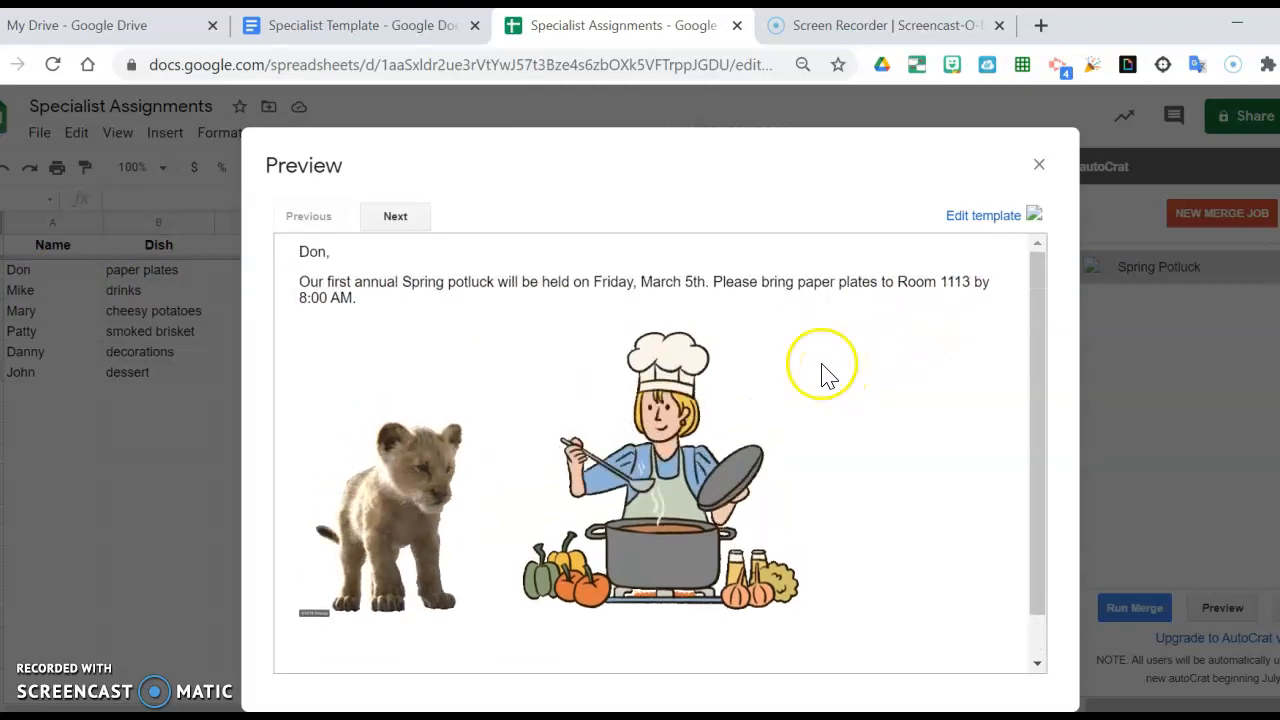
click(396, 217)
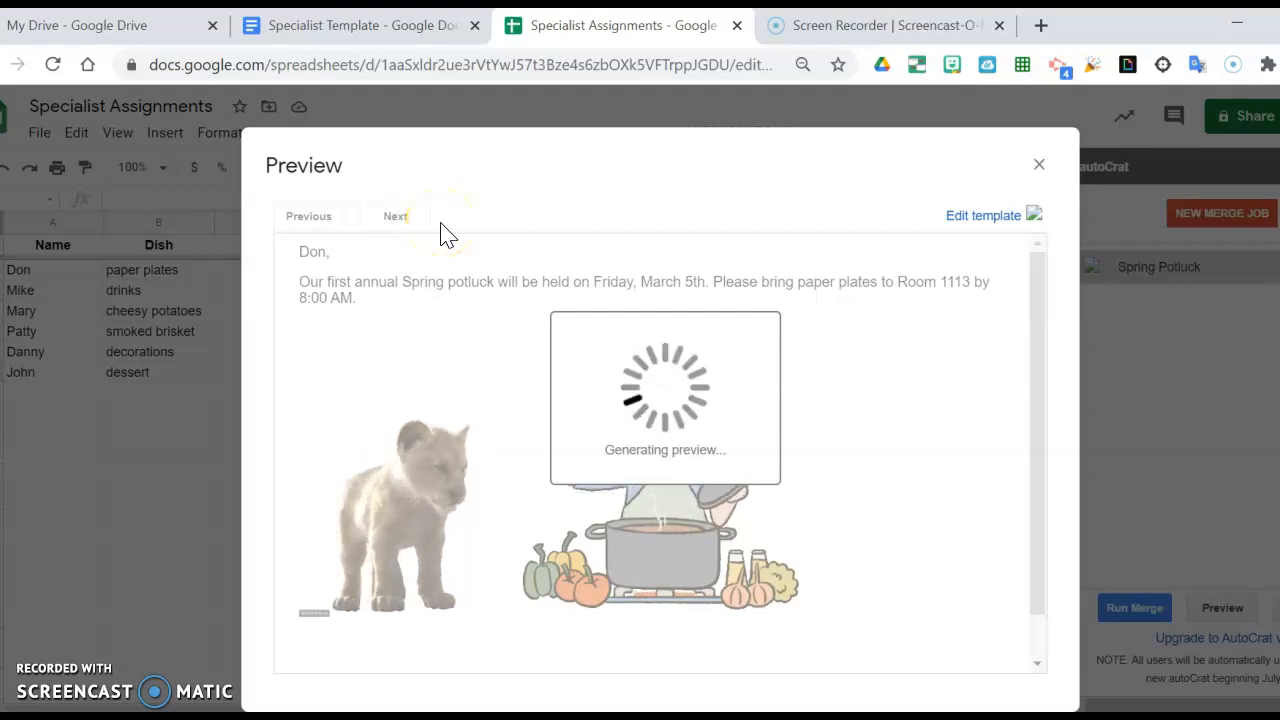
click(402, 232)
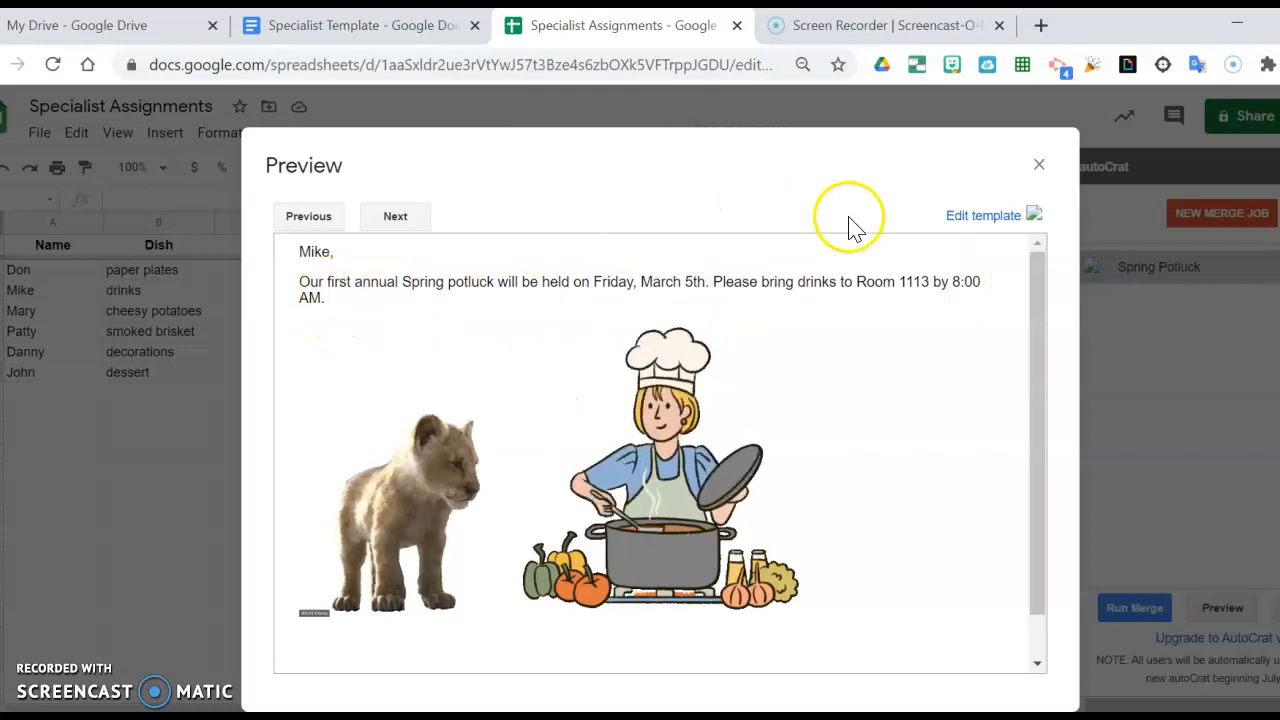
click(1042, 166)
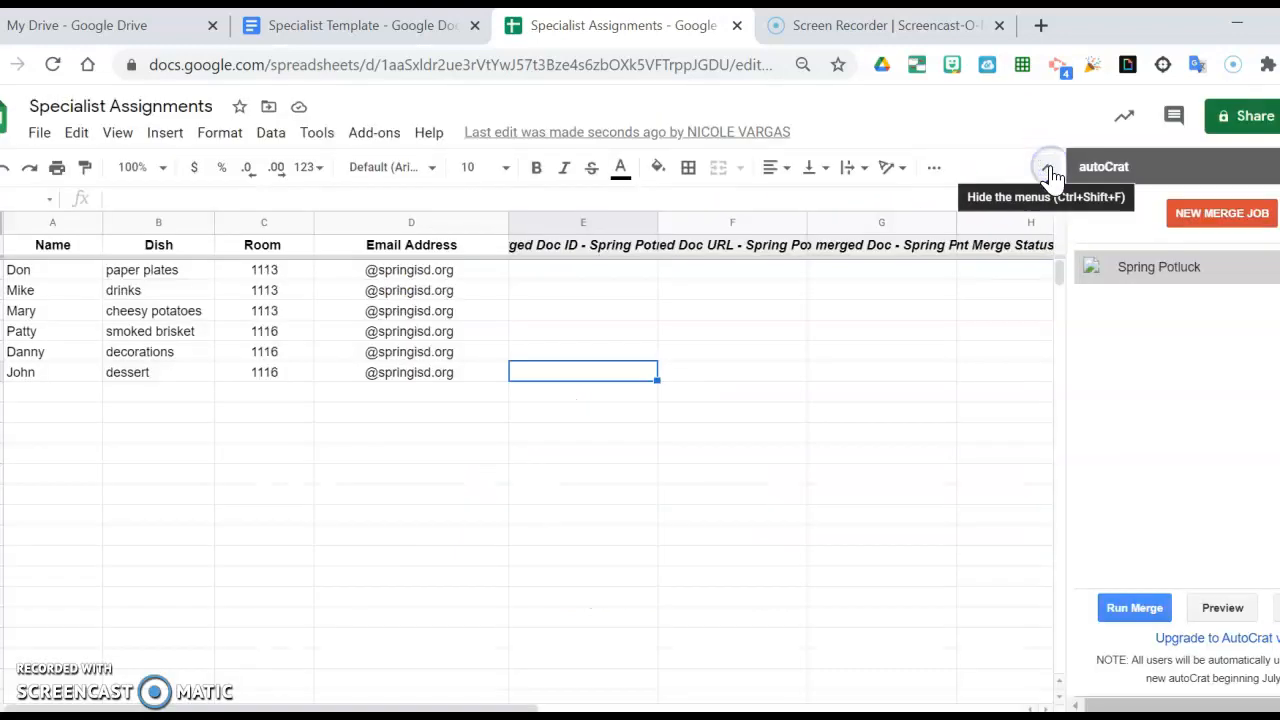
Run the Spring Potluck merge and dismiss the completion status.
click(1140, 612)
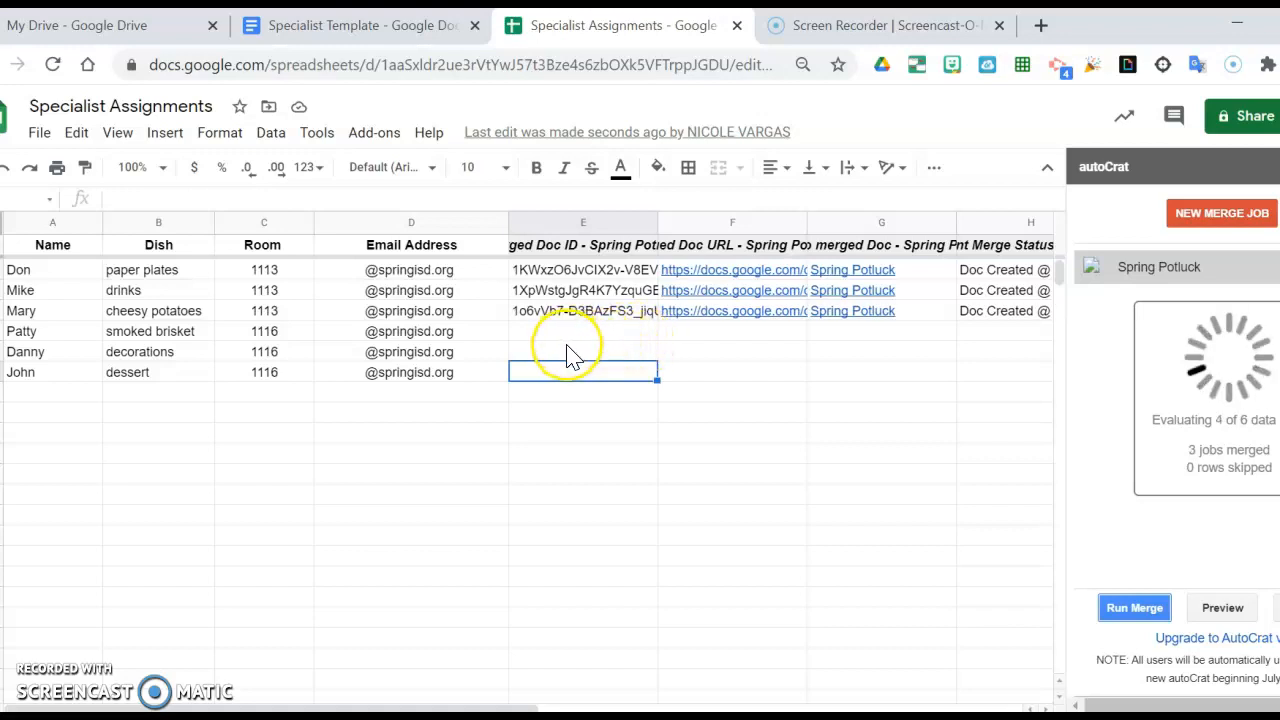
click(586, 357)
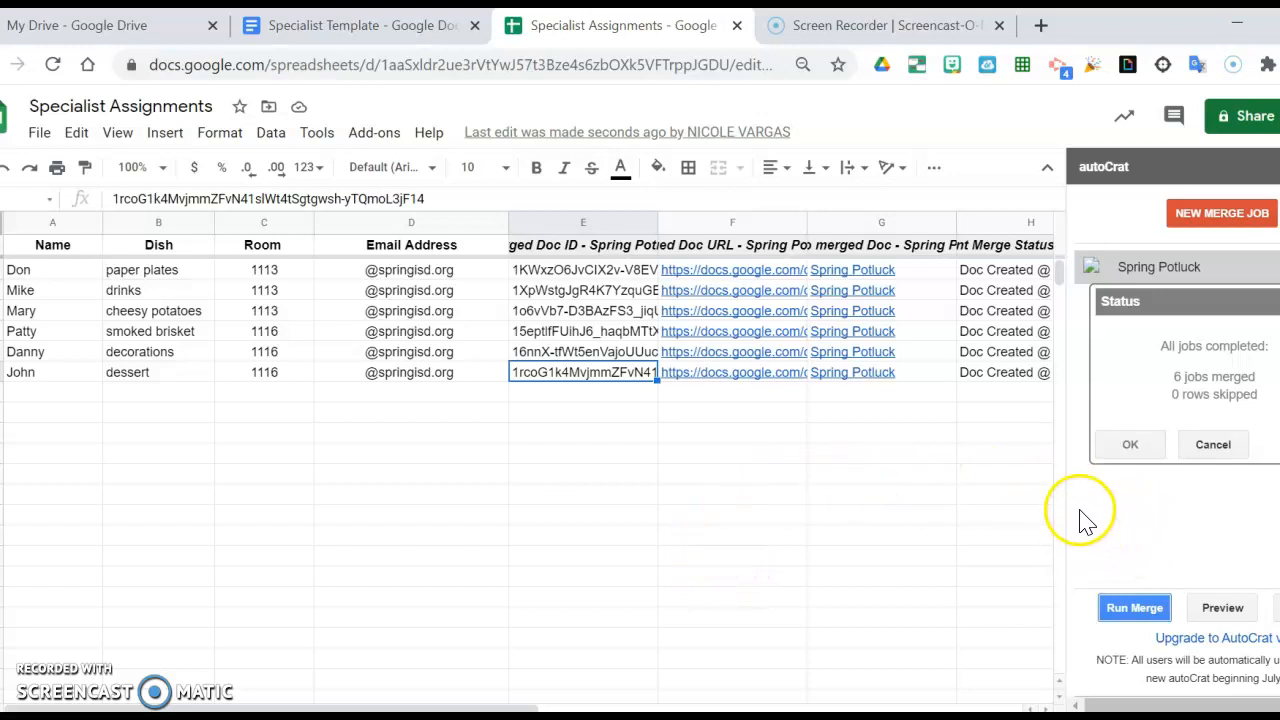
click(1129, 447)
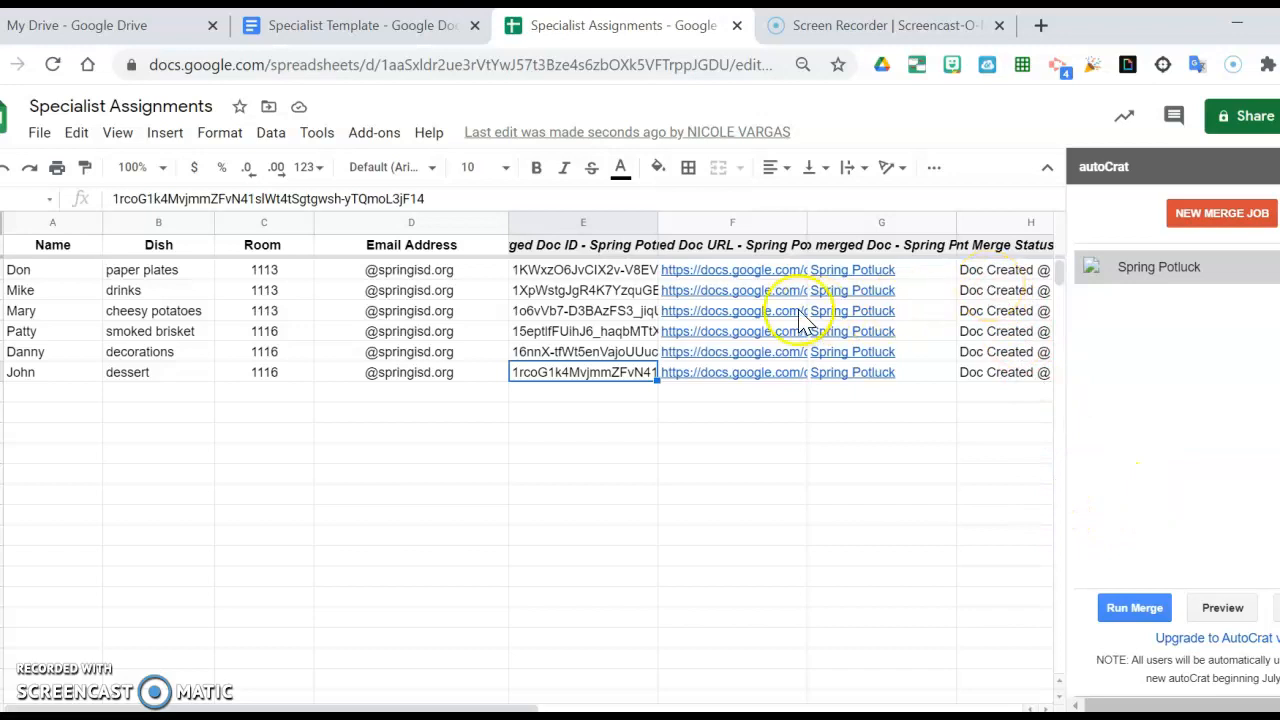
Examine the merged document links and the full merge status for the first recipient's row.
mouse_move(772, 285)
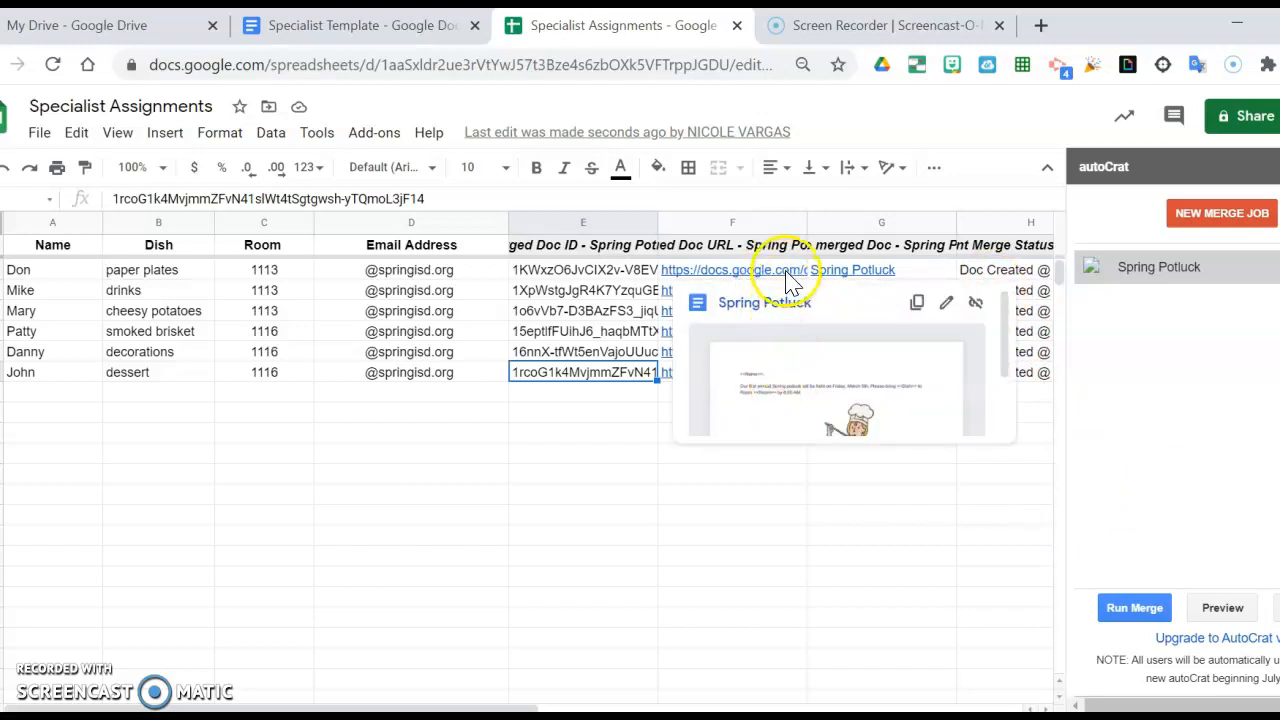
mouse_move(877, 282)
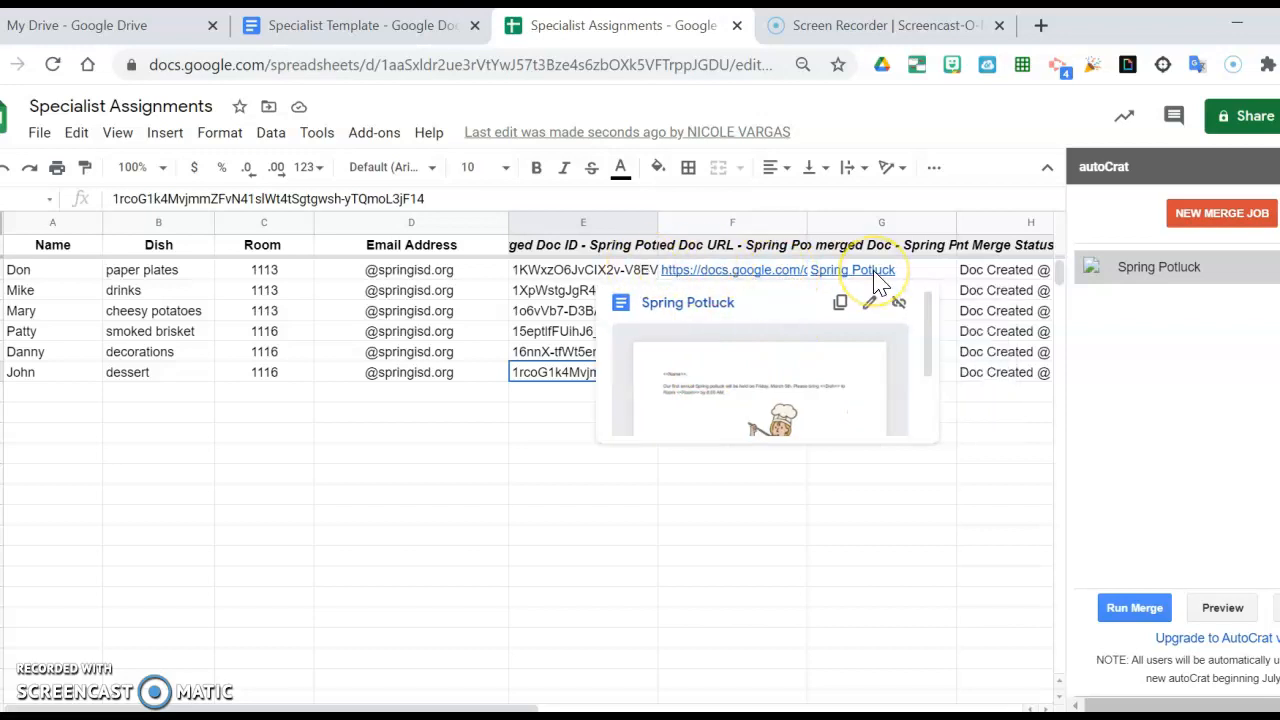
click(996, 278)
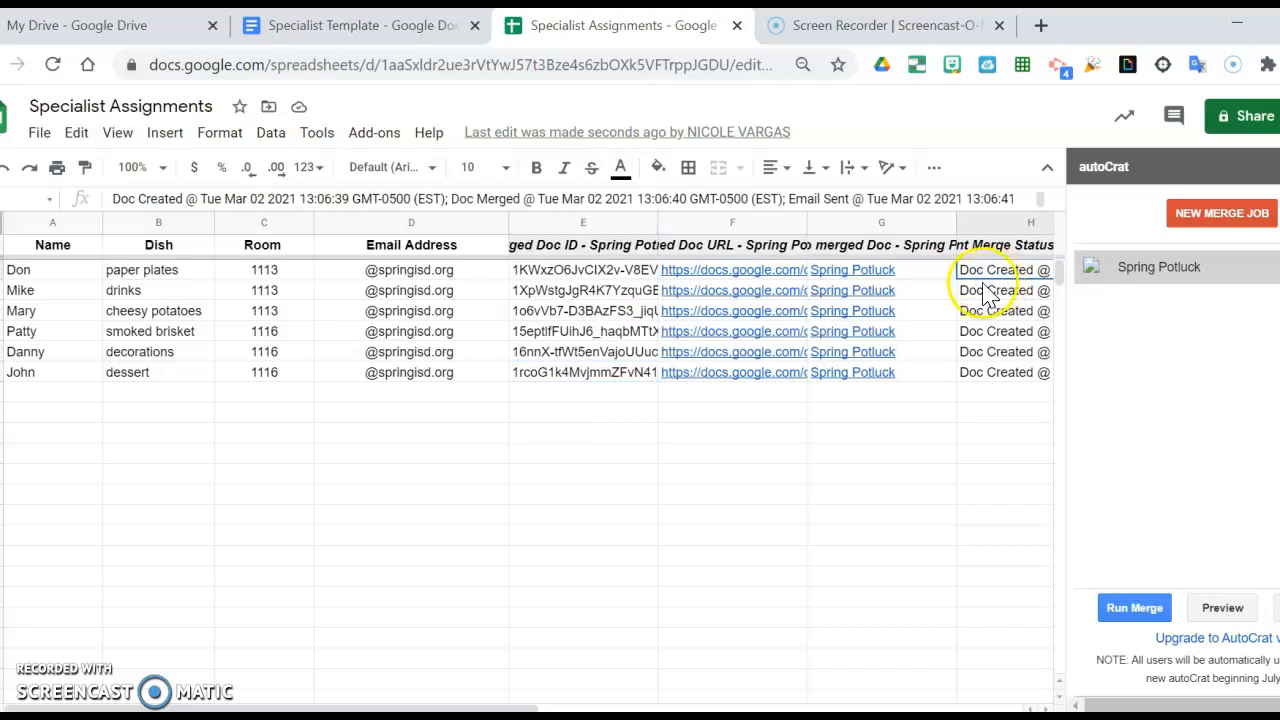